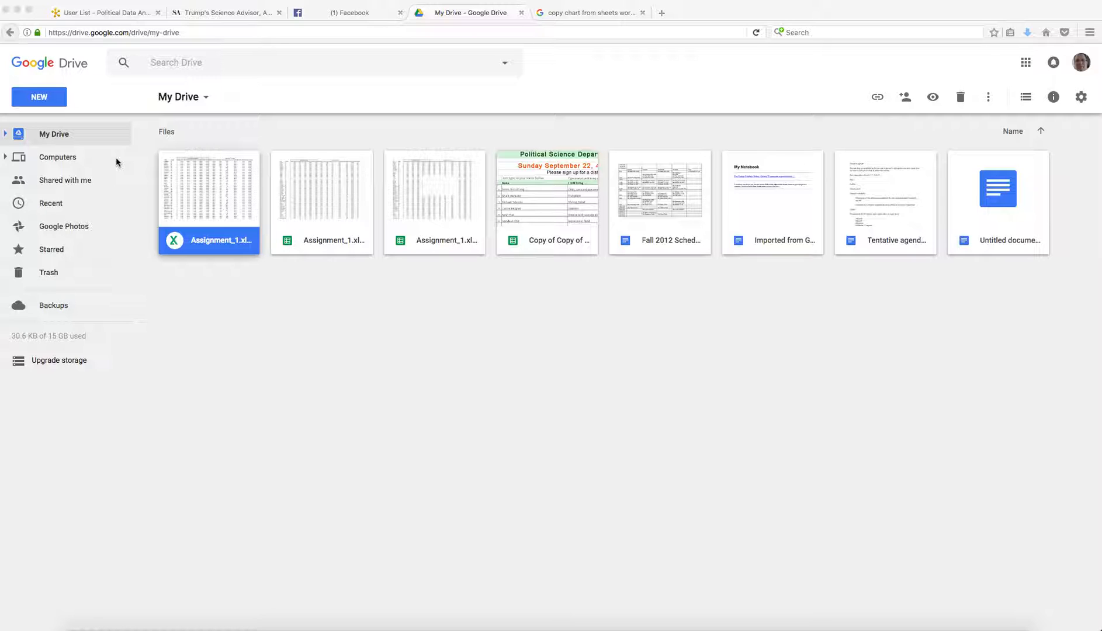
Upload Assignment_1.xlsx to Google Drive and open it with Google Sheets
{"action": "left_click", "coordinate": [35, 103]}
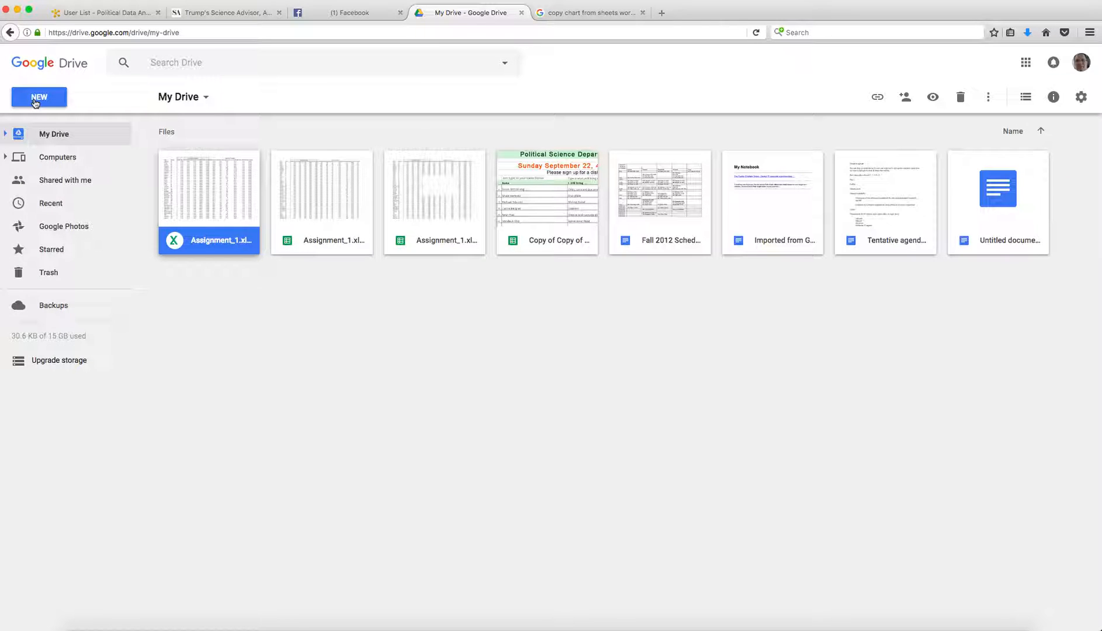
{"action": "left_click", "coordinate": [39, 102]}
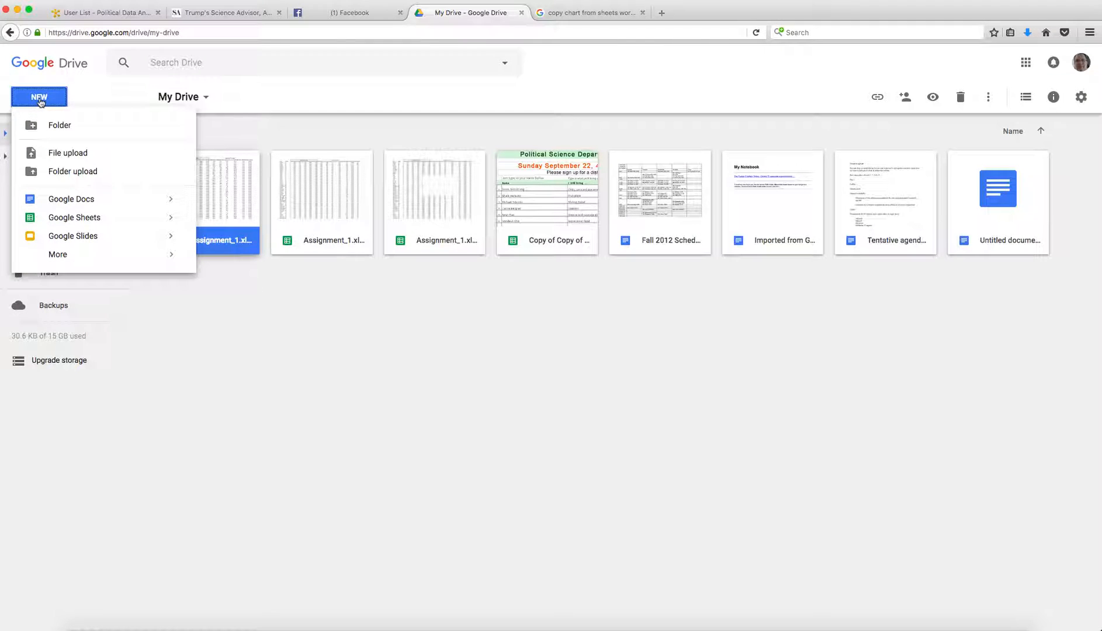
{"action": "left_click", "coordinate": [61, 154]}
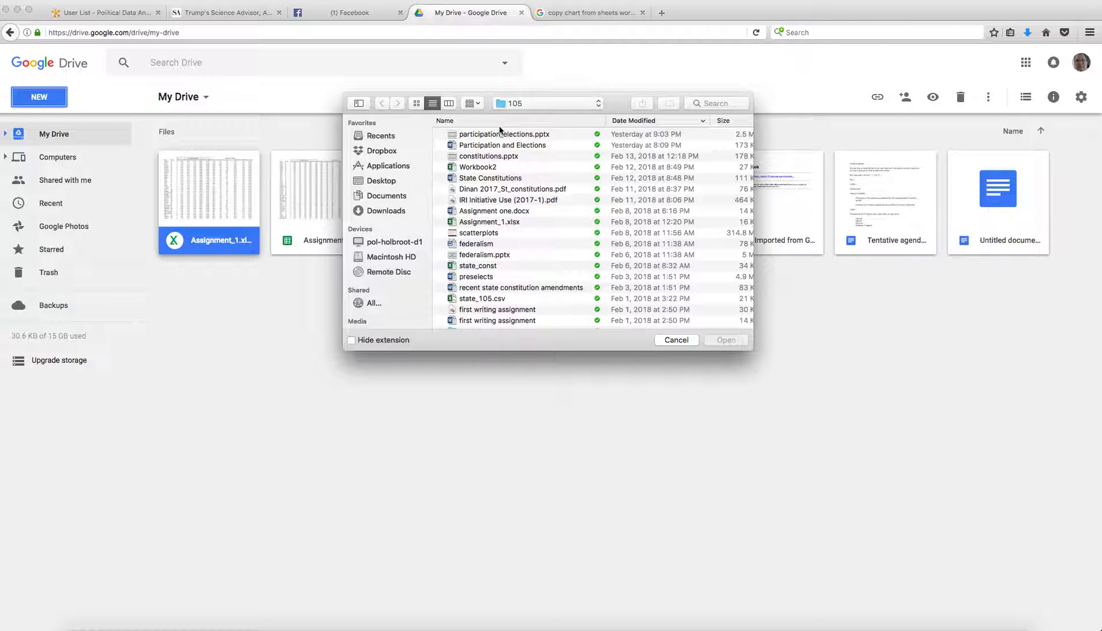
{"action": "double_click", "coordinate": [467, 222]}
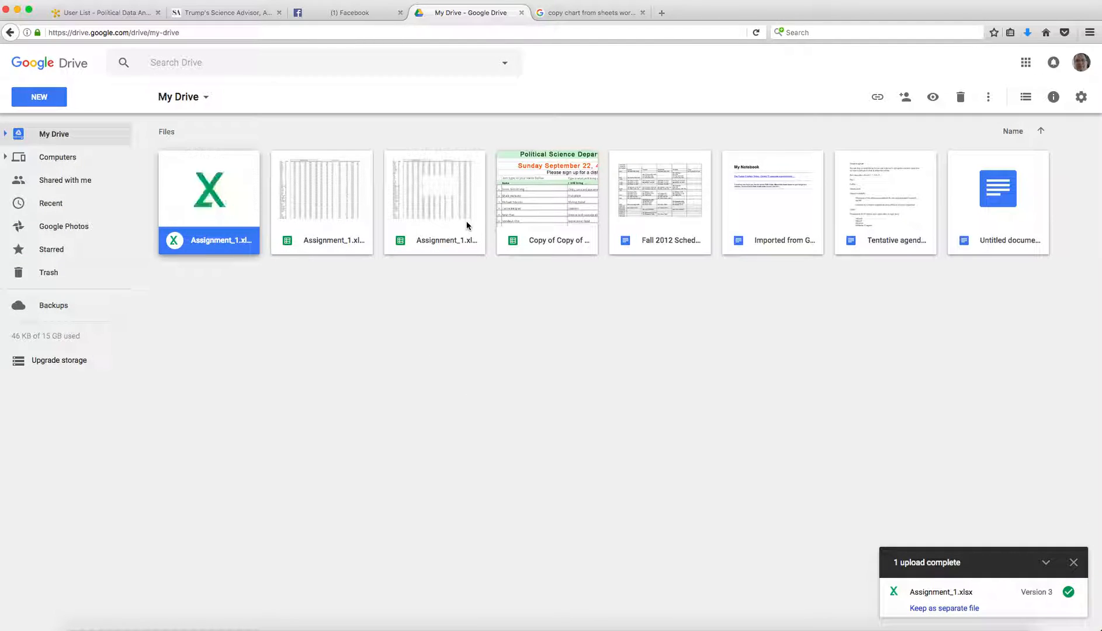
{"action": "double_click", "coordinate": [218, 205]}
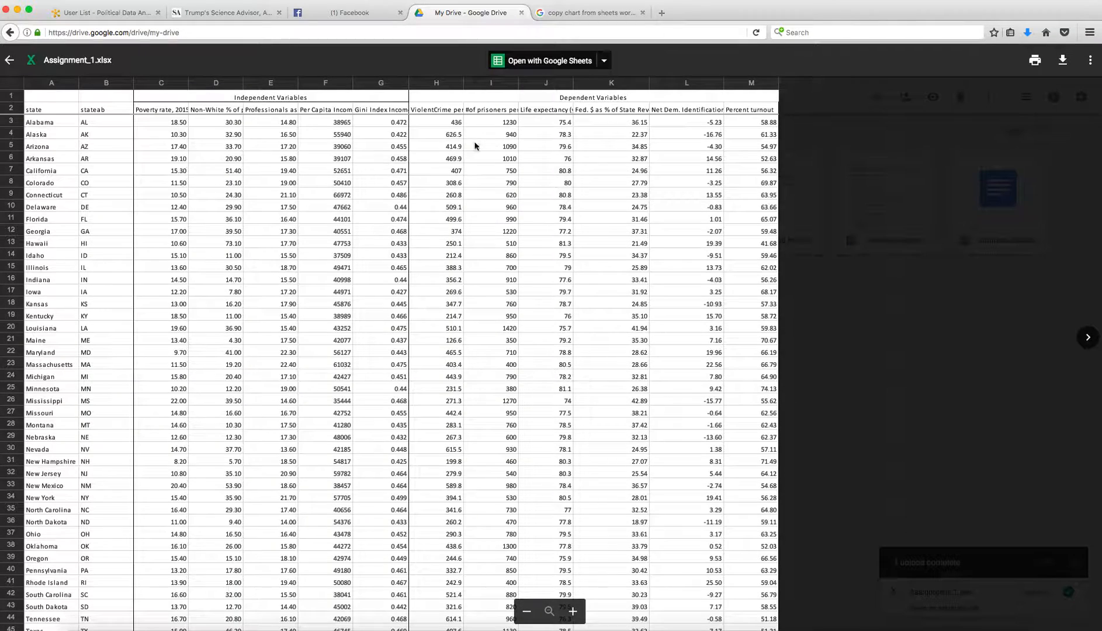
{"action": "left_click", "coordinate": [563, 62]}
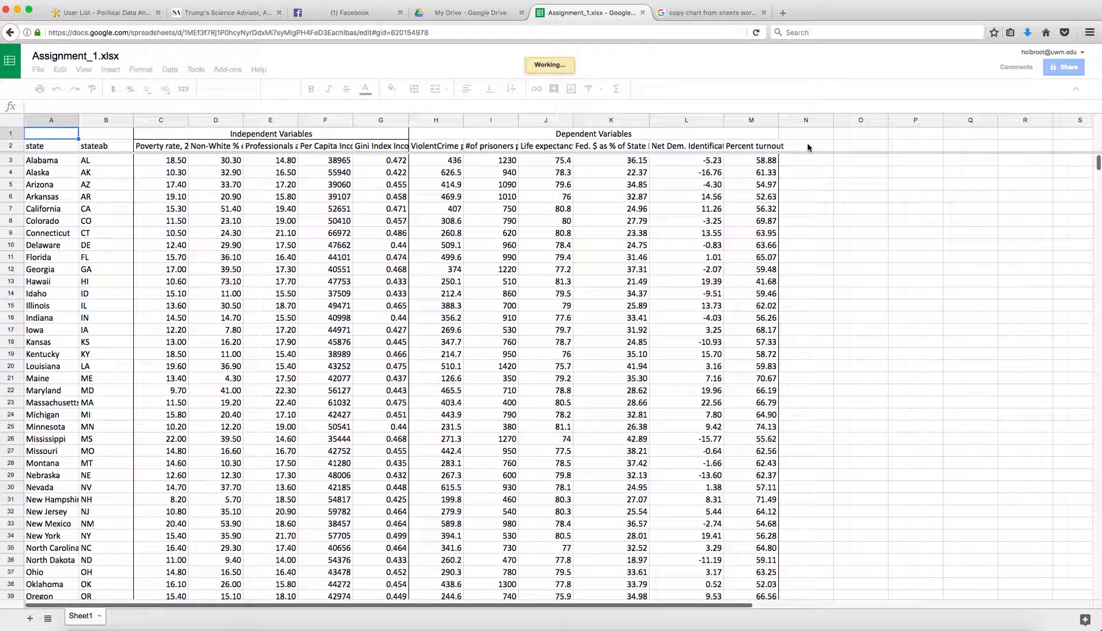
Paste the Fem. %State leg. values into column N from N2, then select column F's Per Capita Income 2015 values
{"action": "left_click", "coordinate": [807, 146]}
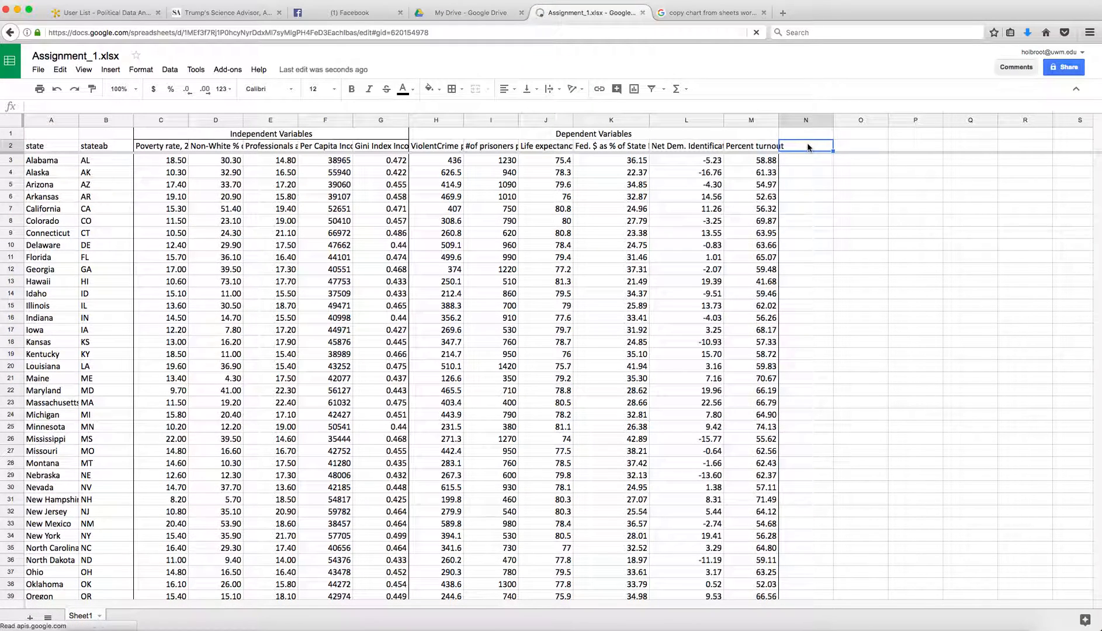
{"action": "key", "text": "super+v"}
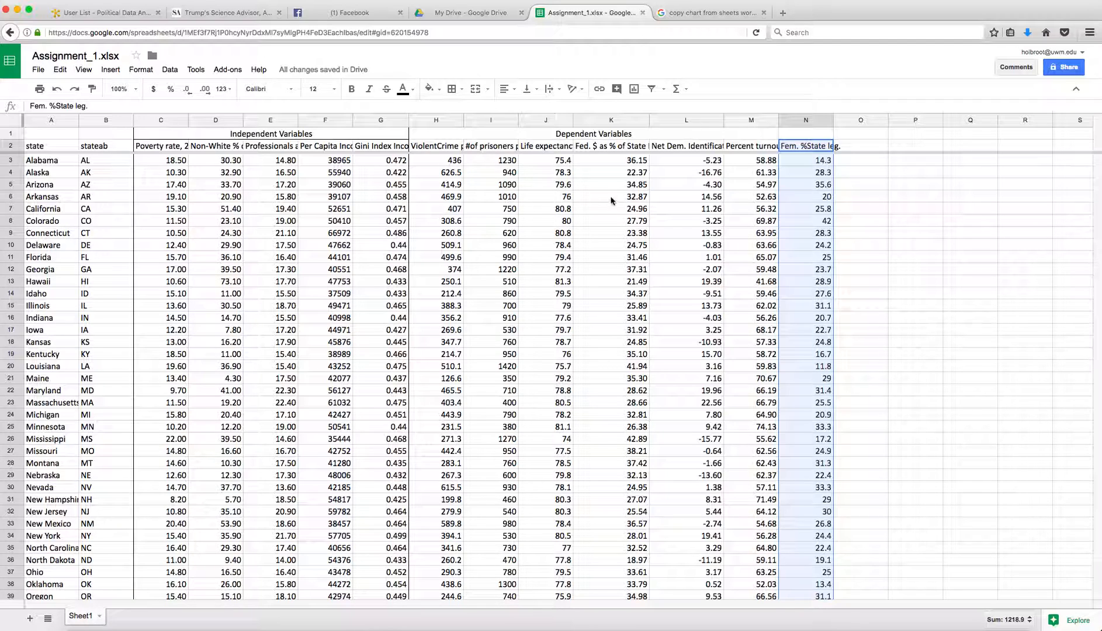
{"action": "left_click", "coordinate": [321, 152]}
{"action": "left_click_drag", "start_coordinate": [320, 148], "coordinate": [337, 512]}
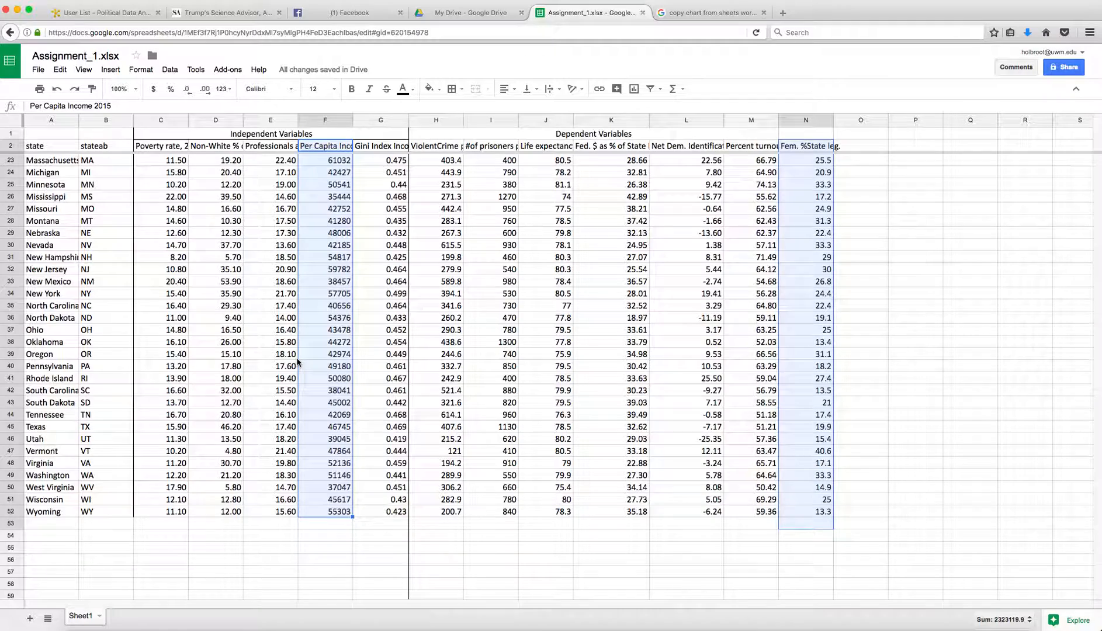
{"action": "scroll", "coordinate": [297, 362], "scroll_direction": "up", "scroll_amount": 3}
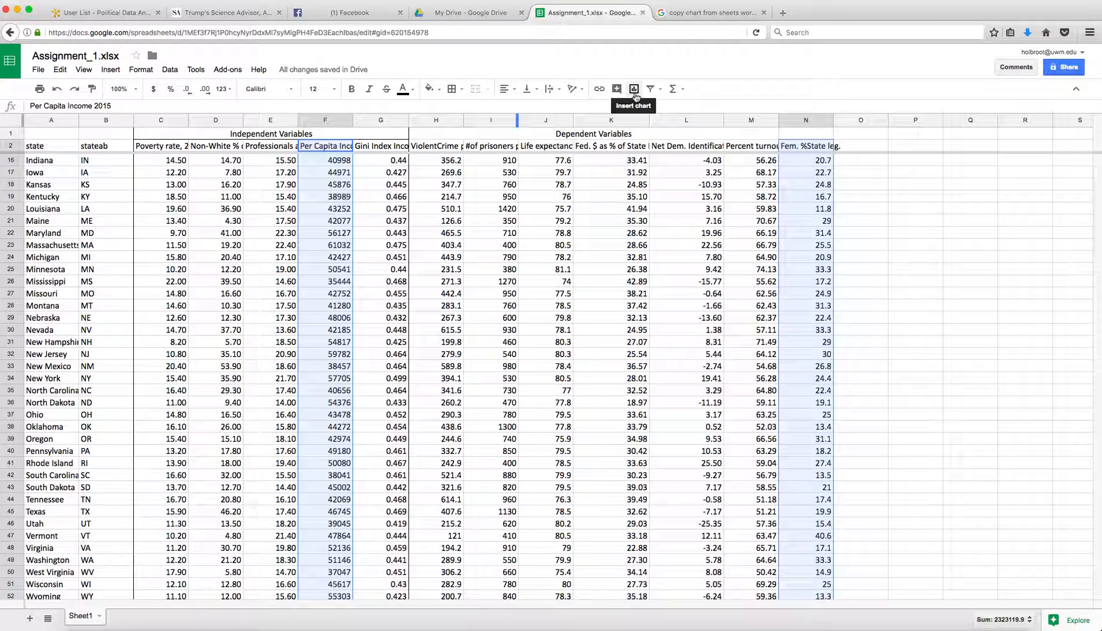
Insert a scatter chart of Fem. %State leg. versus Per Capita Income 2015
{"action": "left_click", "coordinate": [635, 92]}
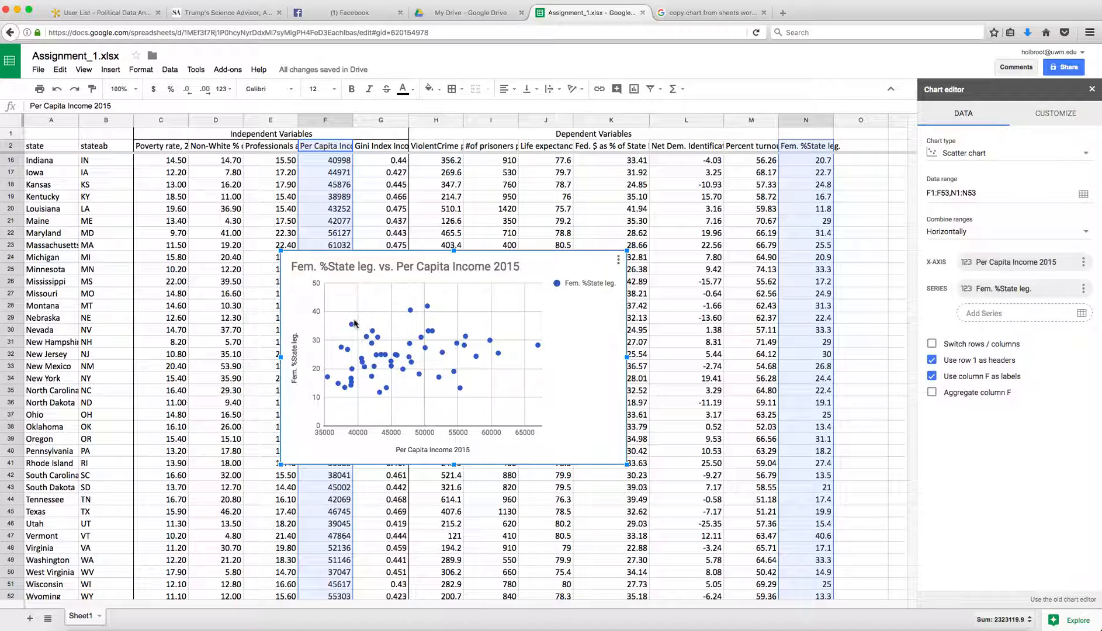
{"action": "left_click", "coordinate": [571, 288]}
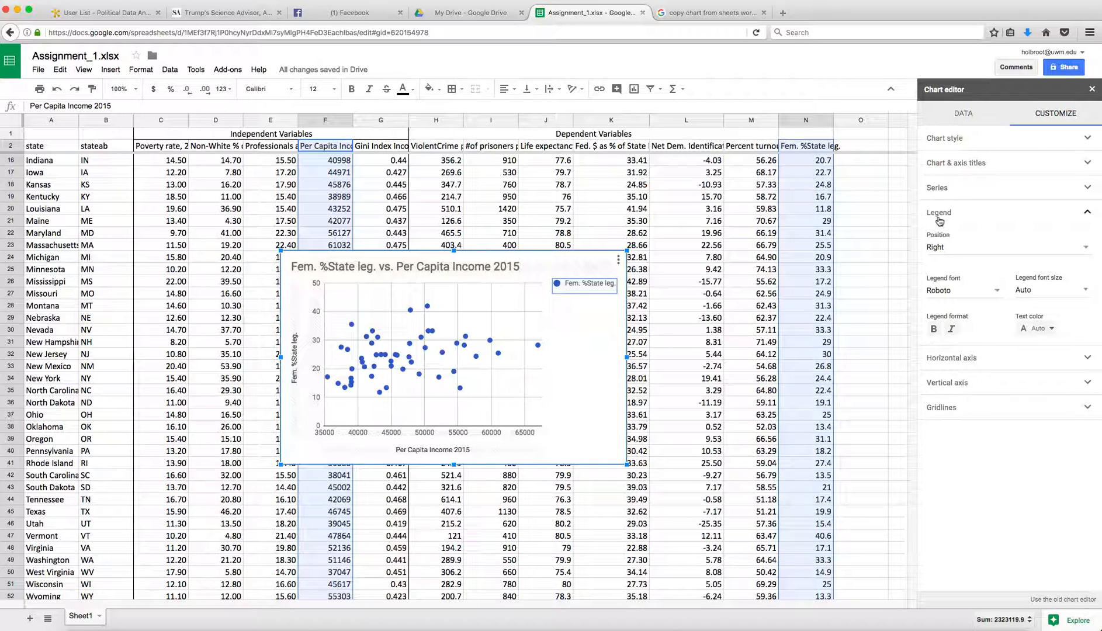
Set the scatter chart's legend position to None
{"action": "left_click", "coordinate": [1087, 248]}
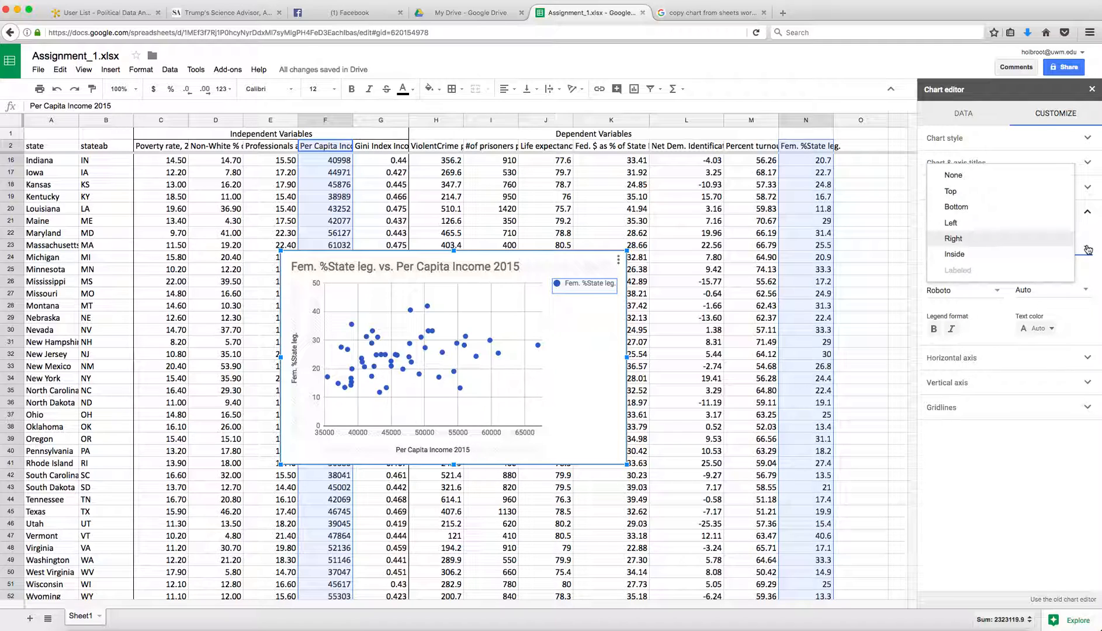
{"action": "left_click", "coordinate": [964, 174]}
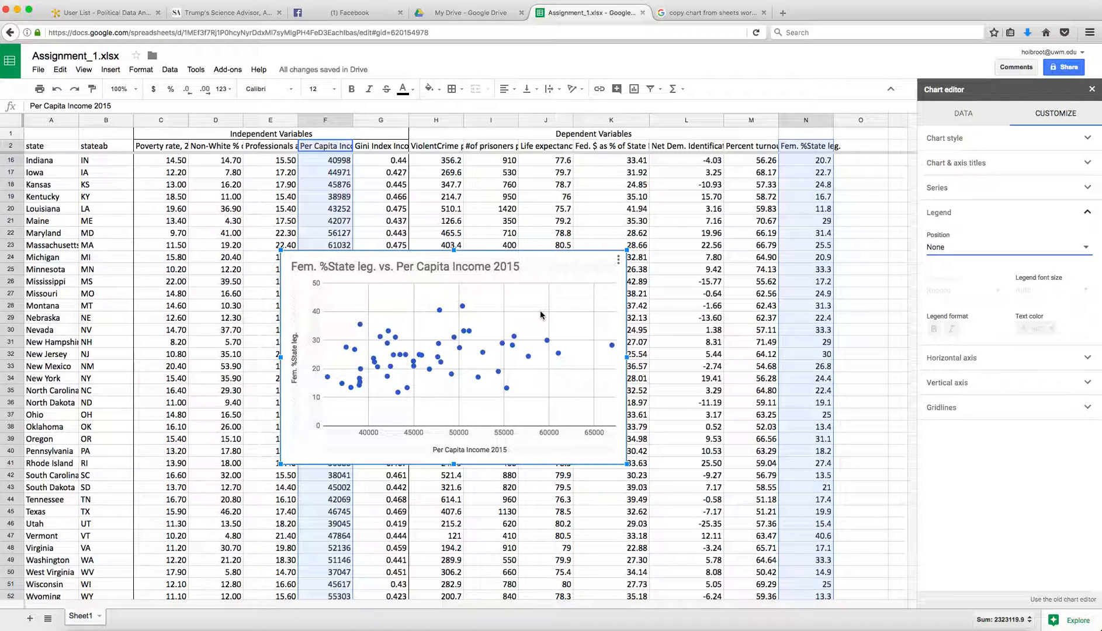
{"action": "left_click", "coordinate": [1088, 188]}
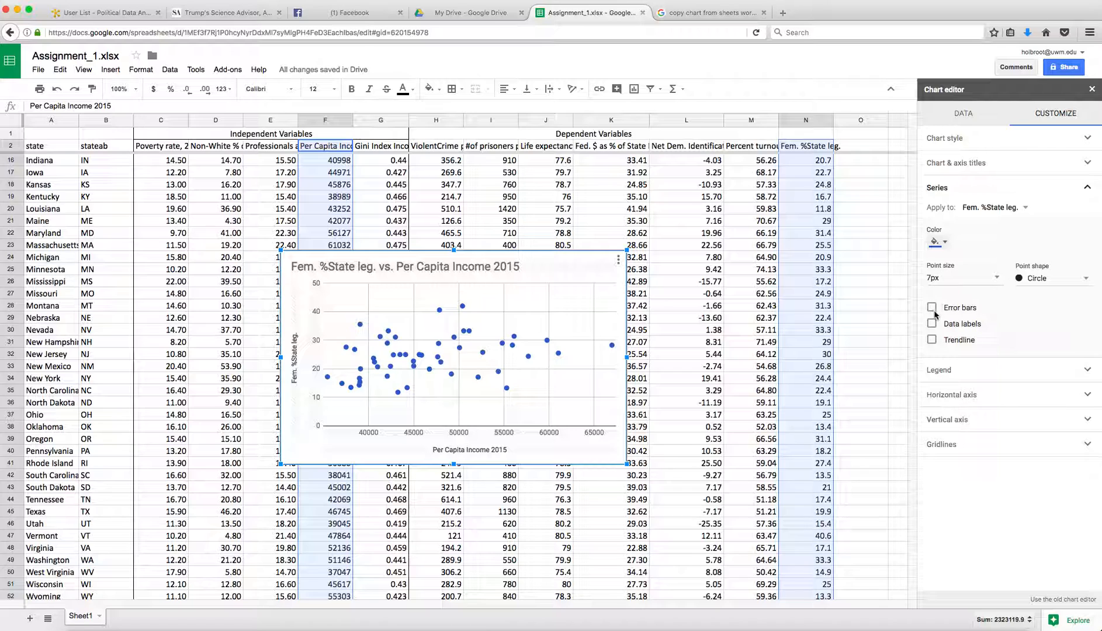
Turn on a trendline for the chart's data series
{"action": "left_click", "coordinate": [932, 340]}
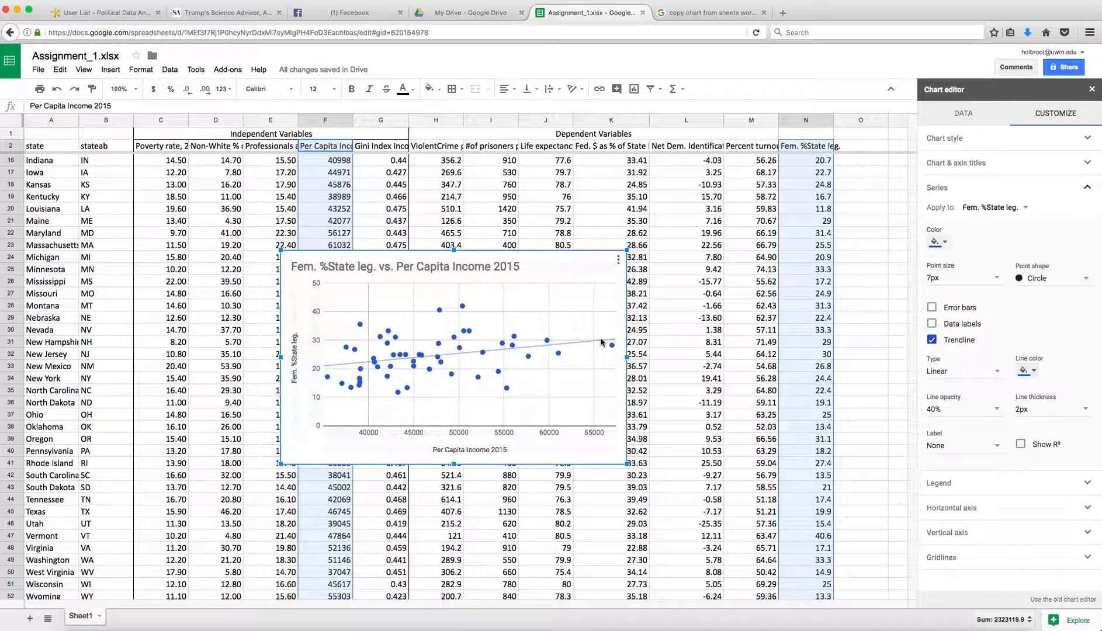
{"action": "double_click", "coordinate": [397, 269]}
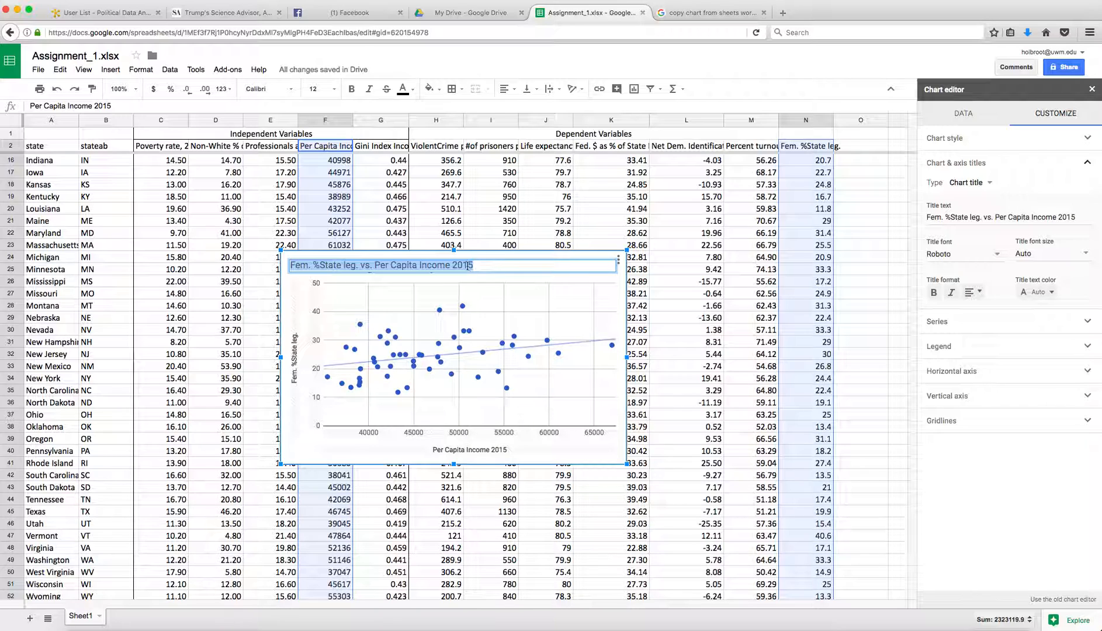
Retitle the chart 'Female State Legislators and Per Capita Income 2015'
{"action": "left_click", "coordinate": [374, 264]}
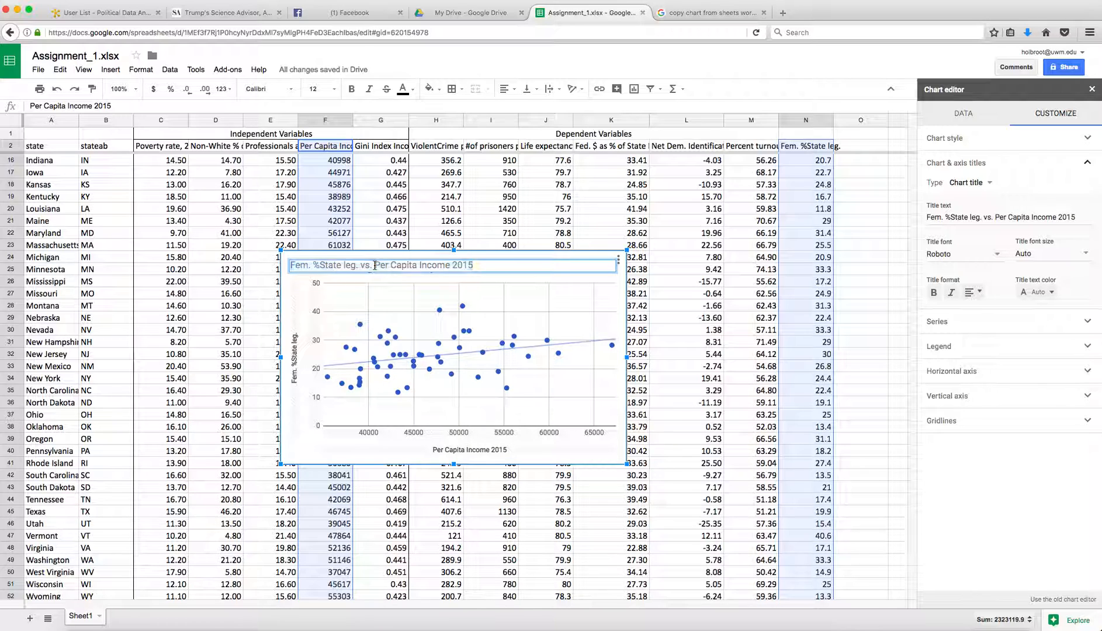
{"action": "left_click_drag", "start_coordinate": [375, 264], "coordinate": [289, 263]}
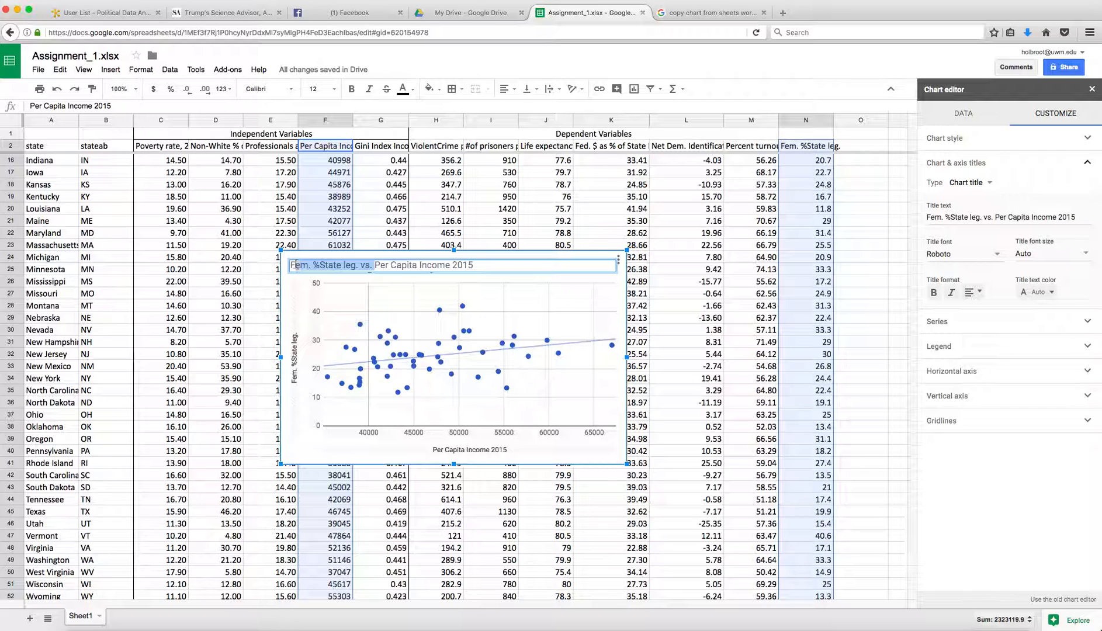
{"action": "type", "text": "Female S"}
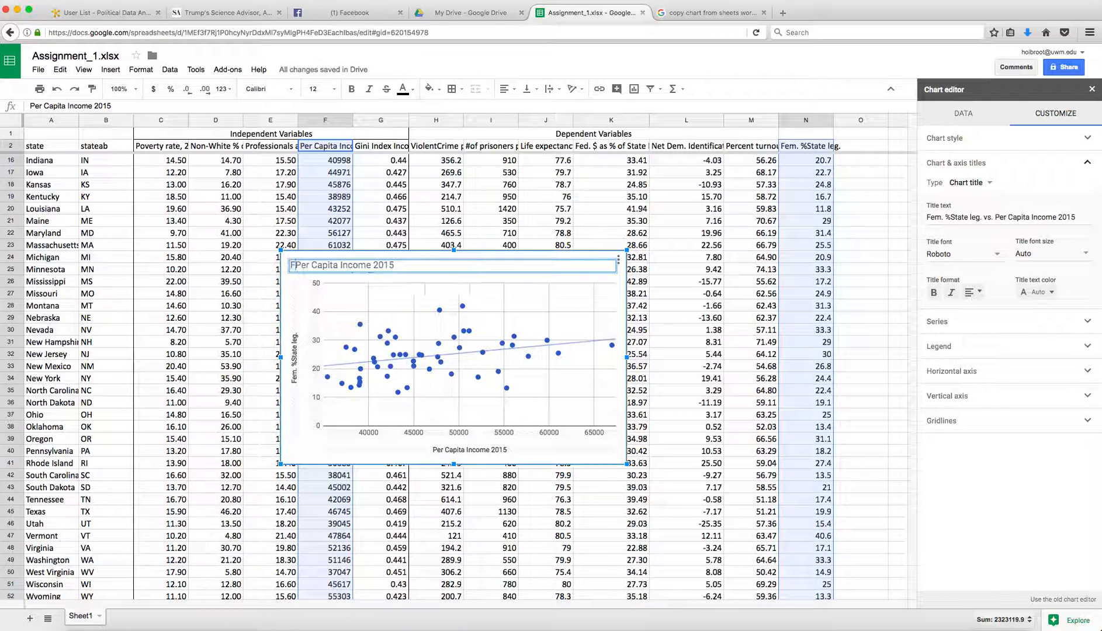
{"action": "type", "text": "tate "}
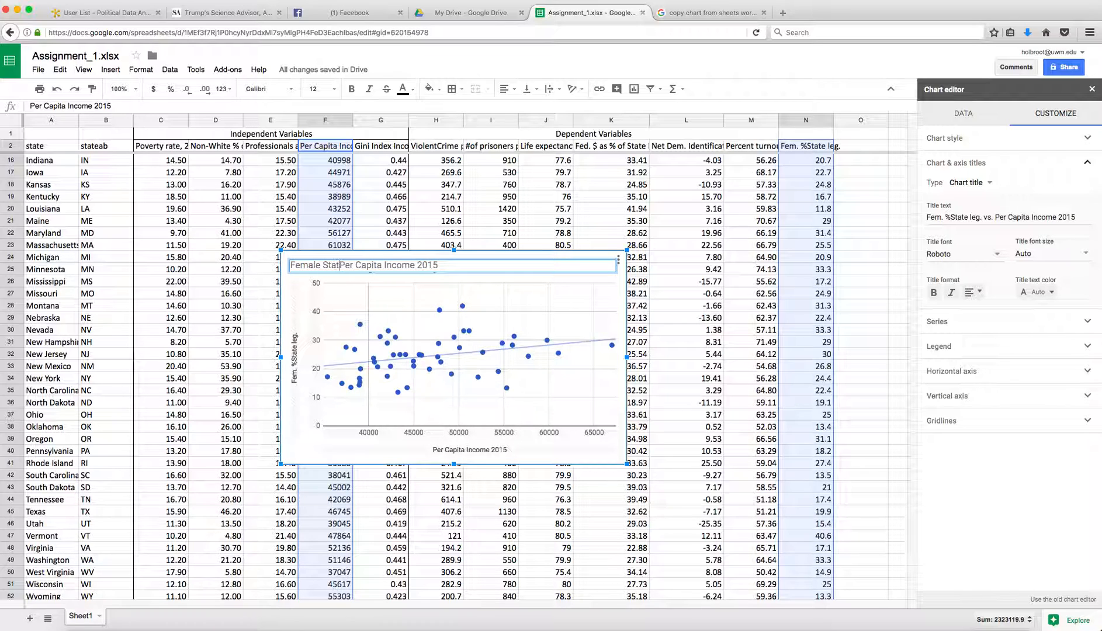
{"action": "type", "text": "Legisla"}
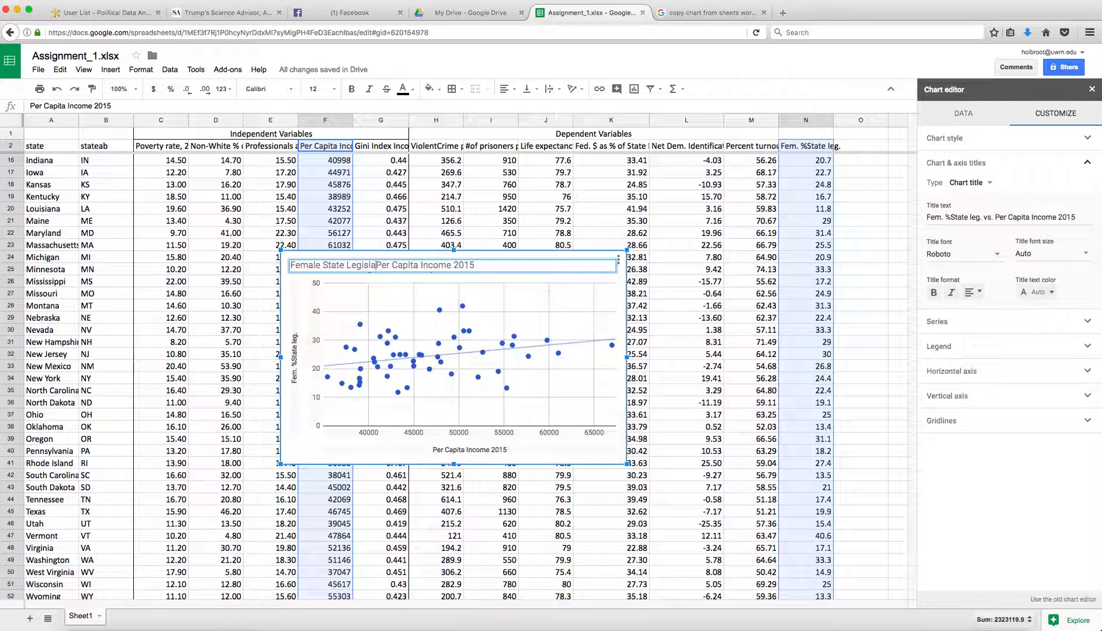
{"action": "type", "text": "tors and"}
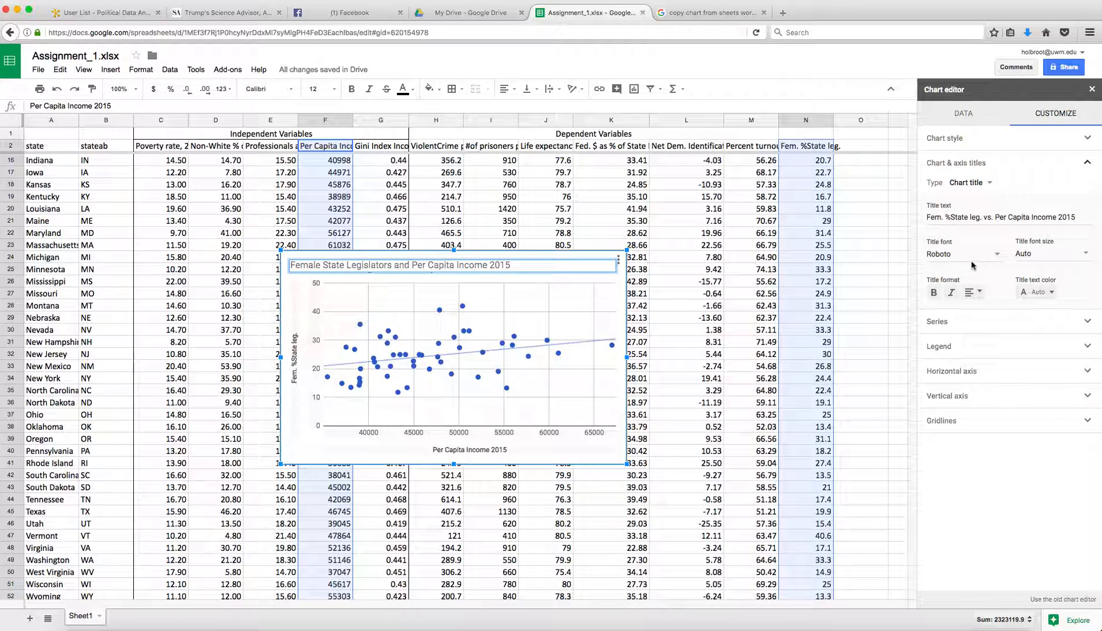
Center the chart title above the plot
{"action": "left_click", "coordinate": [975, 293]}
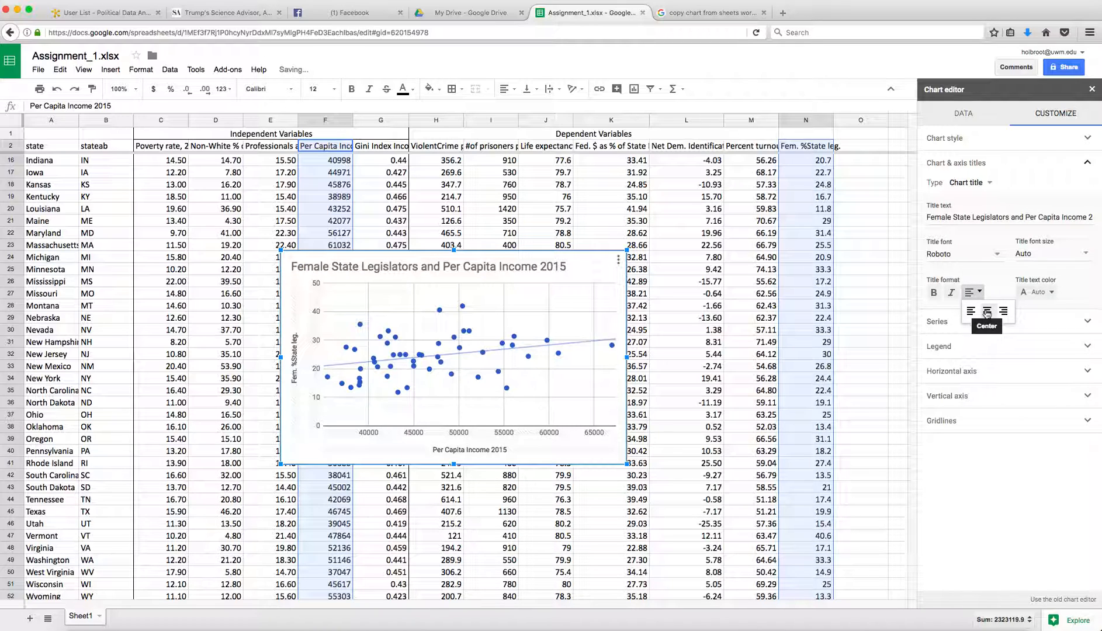
{"action": "left_click", "coordinate": [987, 312]}
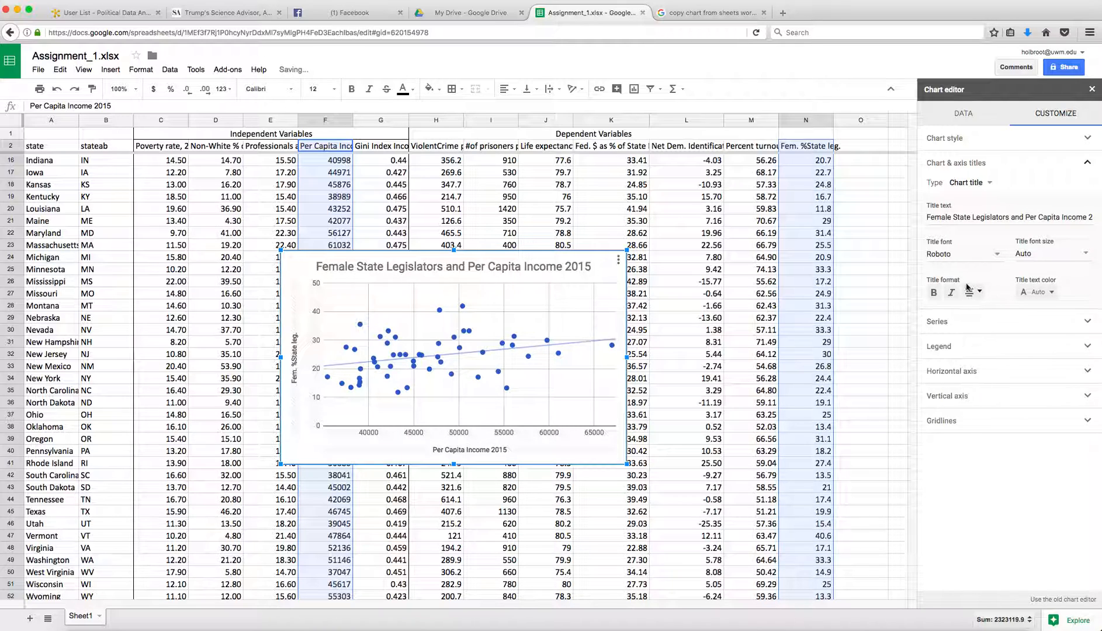
{"action": "mouse_move", "coordinate": [553, 365]}
{"action": "left_click", "coordinate": [451, 450]}
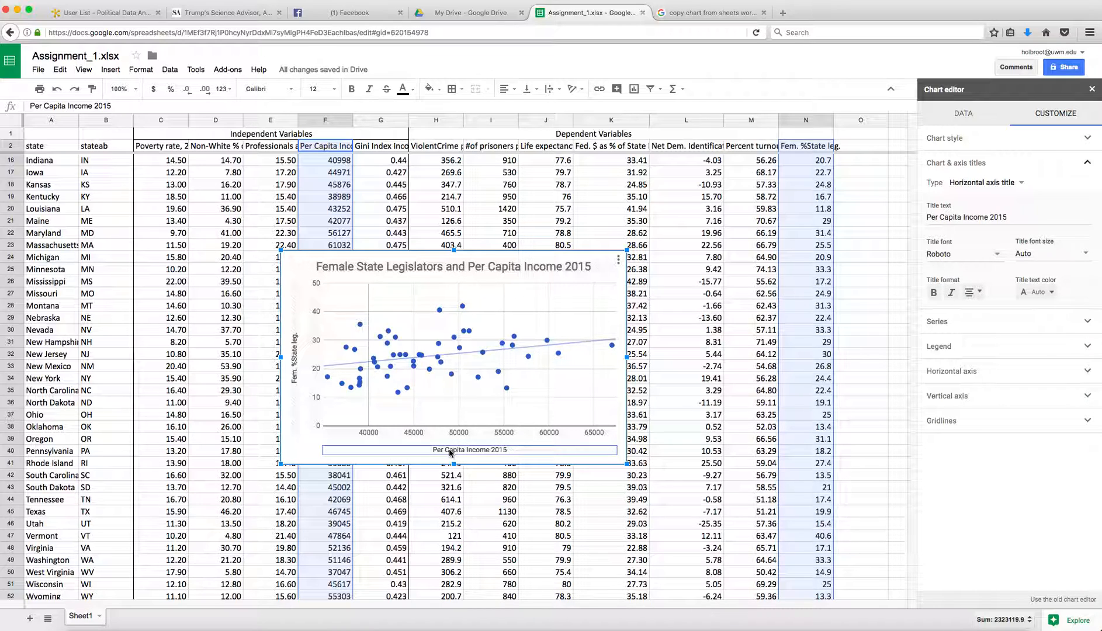
Make the horizontal axis title 'Per Capita Income 2015' bold
{"action": "left_click", "coordinate": [935, 294]}
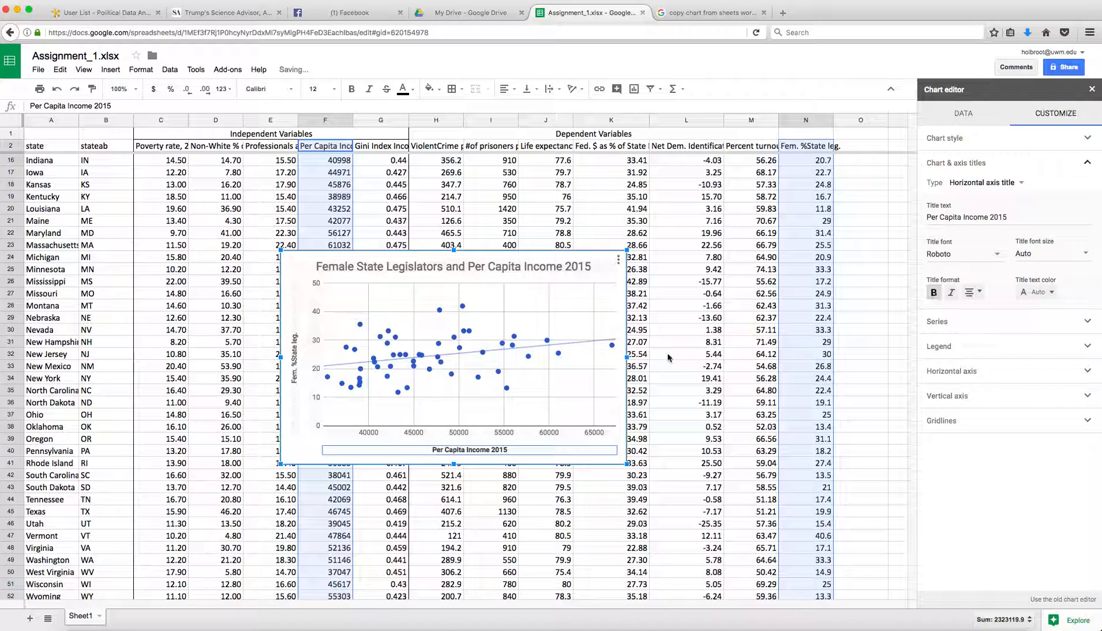
{"action": "left_click", "coordinate": [295, 374]}
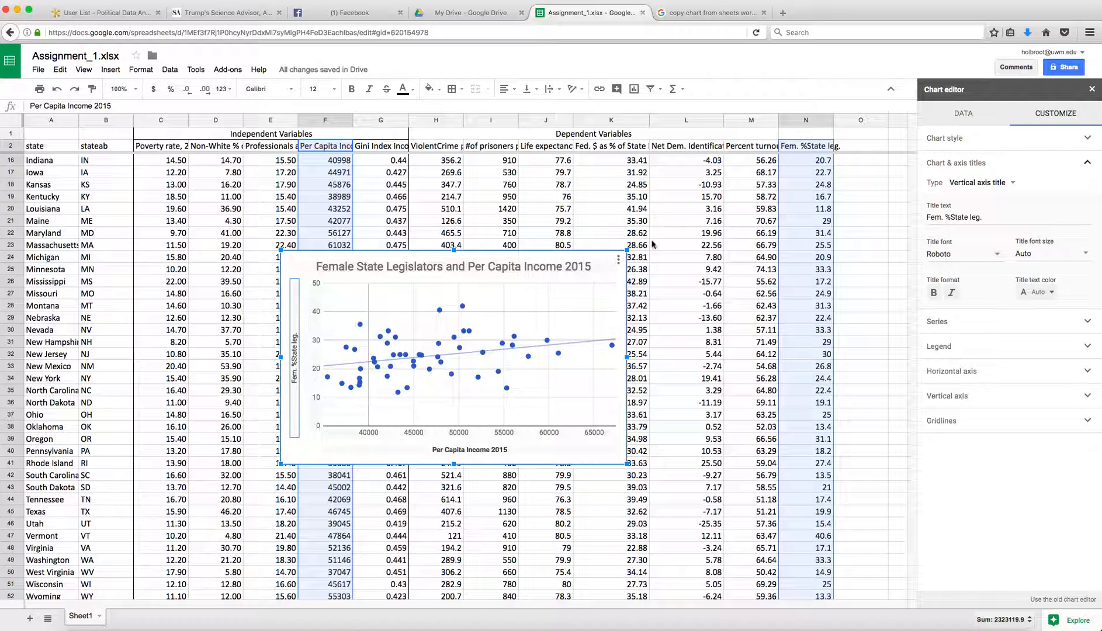
Rename the vertical axis title to 'Female % of State legislature' and make it bold
{"action": "left_click", "coordinate": [993, 218]}
{"action": "left_click_drag", "start_coordinate": [993, 217], "coordinate": [915, 220]}
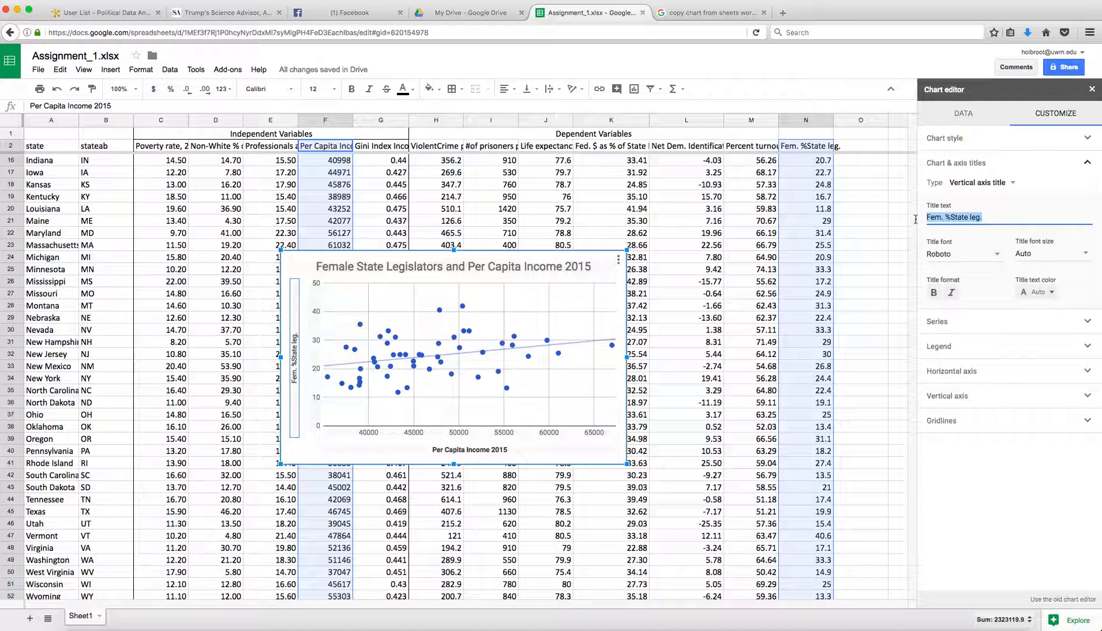
{"action": "type", "text": "Female %"}
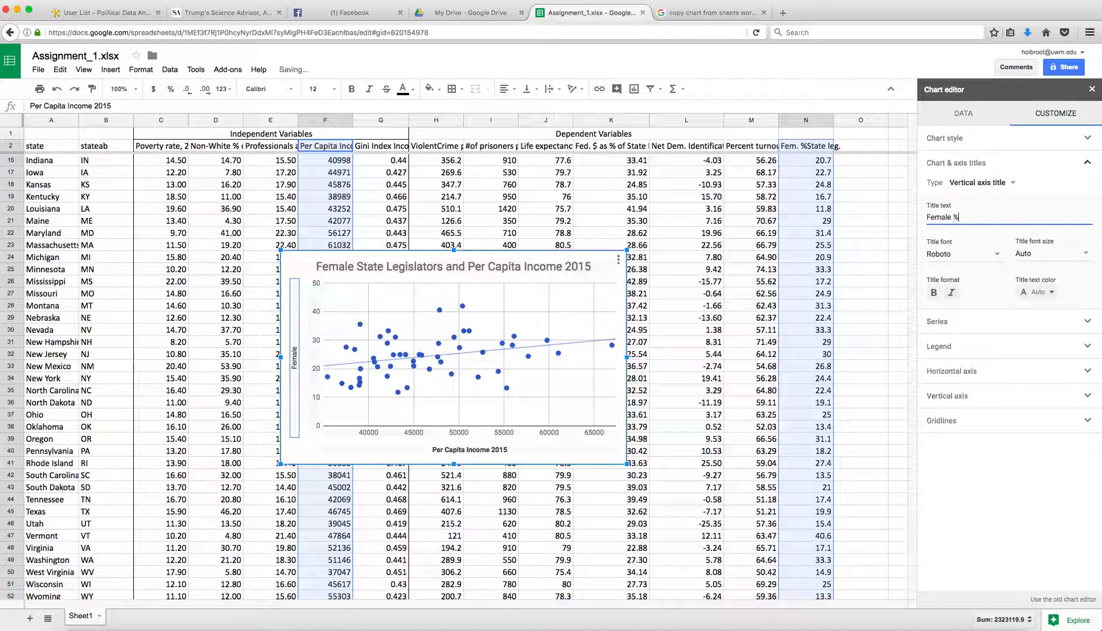
{"action": "type", "text": " of State legislature"}
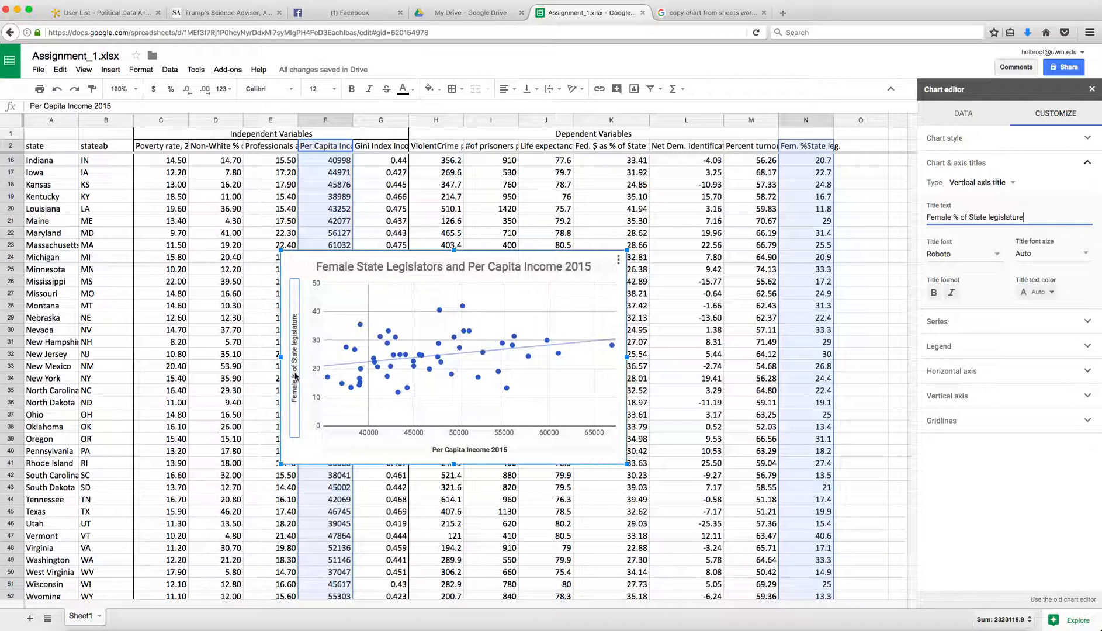
{"action": "left_click", "coordinate": [935, 293]}
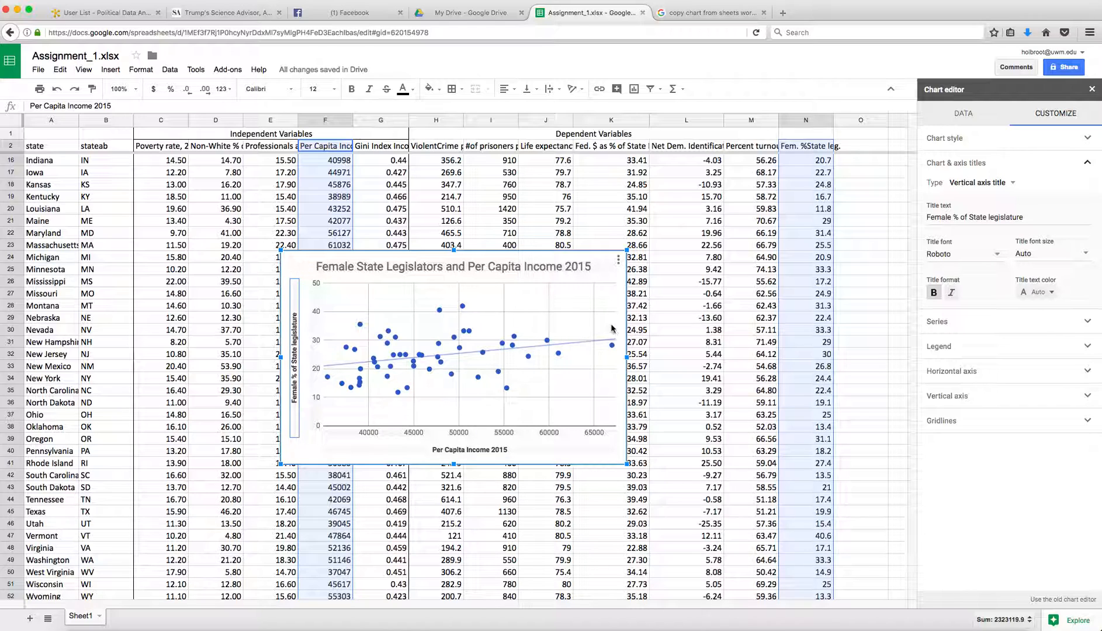
{"action": "mouse_move", "coordinate": [482, 355]}
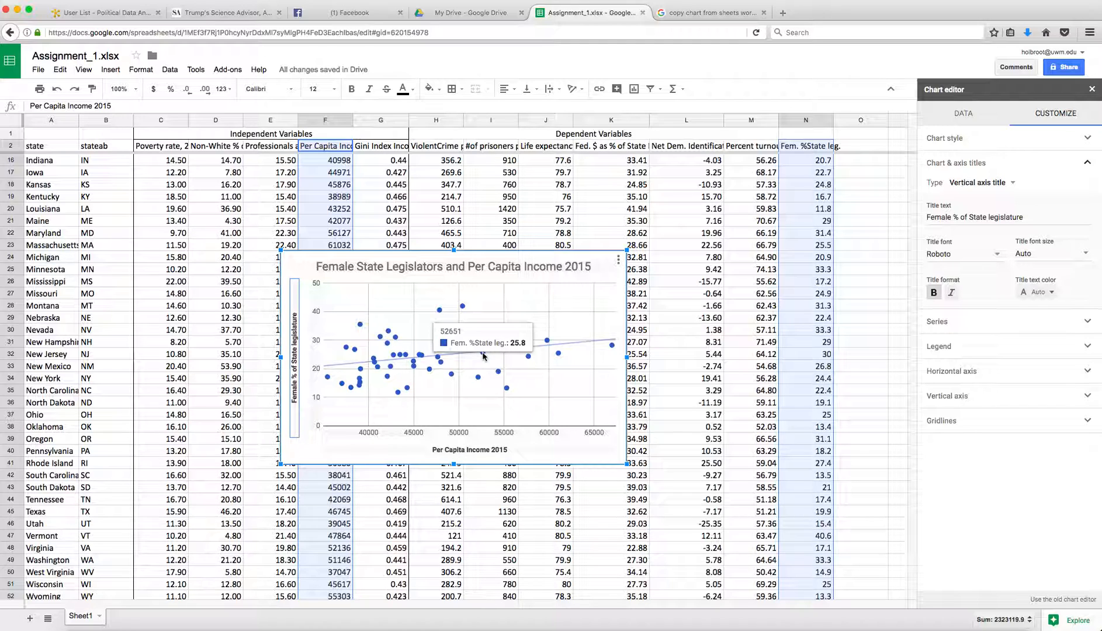
{"action": "left_click", "coordinate": [482, 355]}
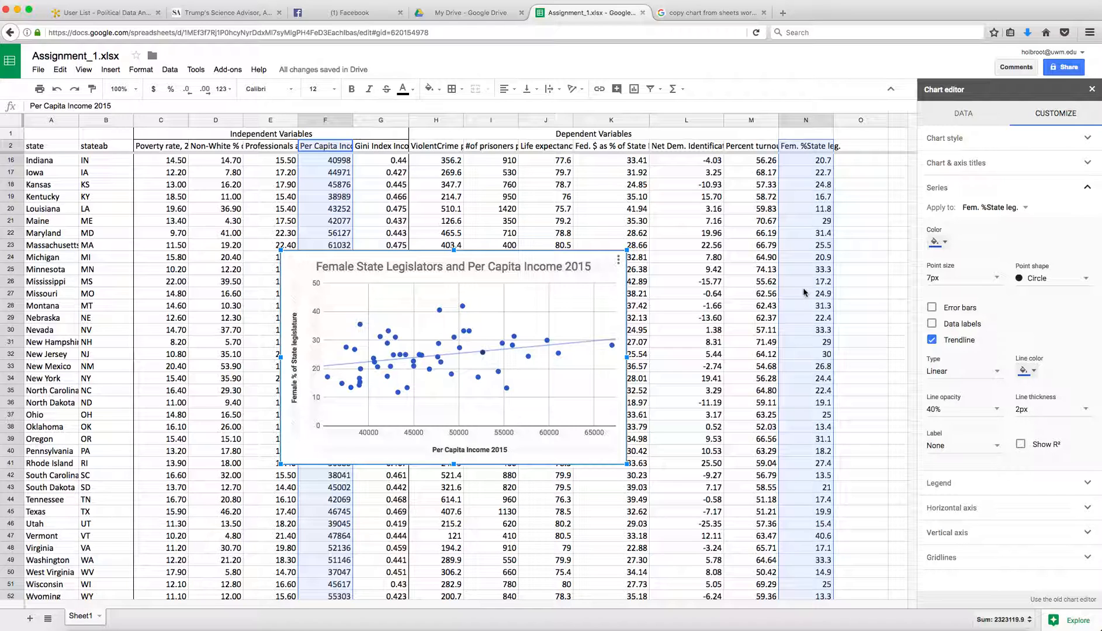
Review the finished scatter chart with its trendline, then close the chart editor
{"action": "scroll", "coordinate": [803, 290], "scroll_direction": "down", "scroll_amount": 3}
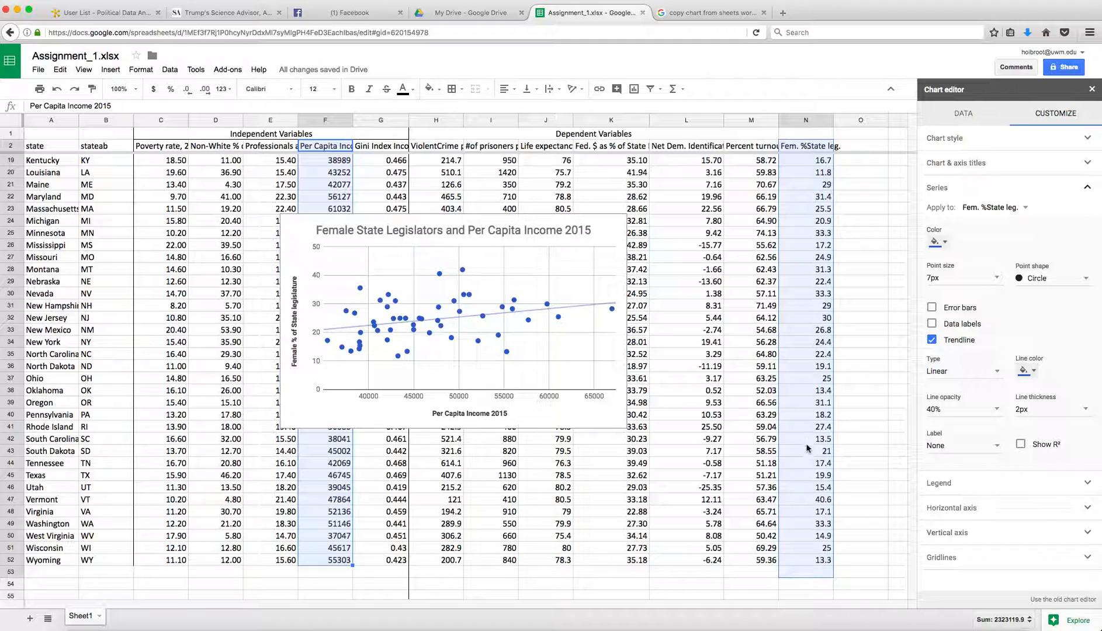
{"action": "scroll", "coordinate": [799, 323], "scroll_direction": "up", "scroll_amount": 2}
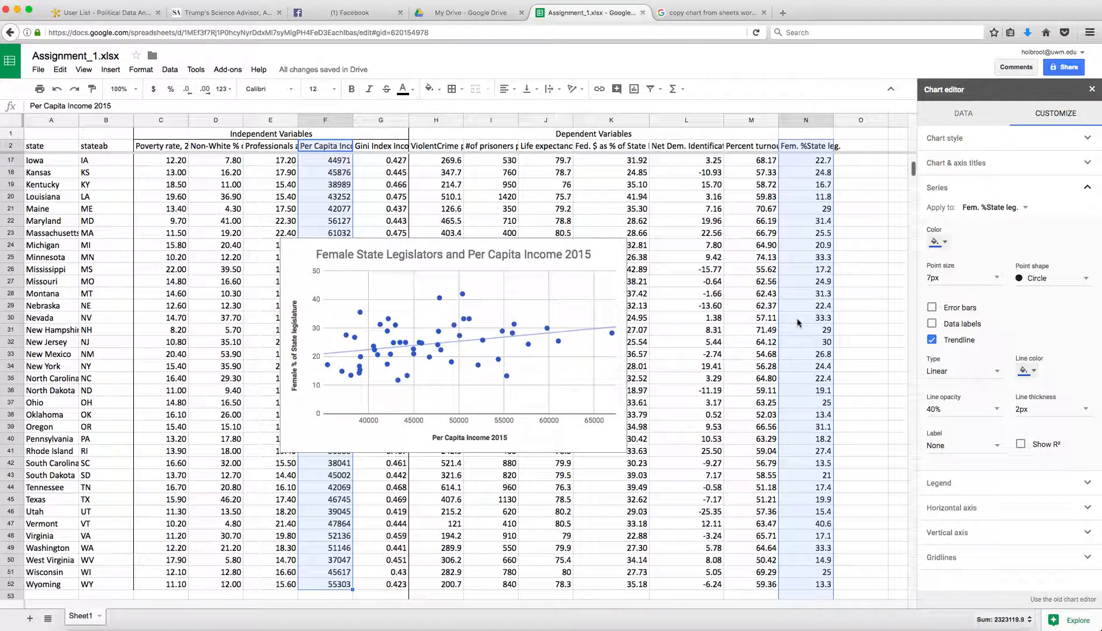
{"action": "scroll", "coordinate": [798, 323], "scroll_direction": "up", "scroll_amount": 8}
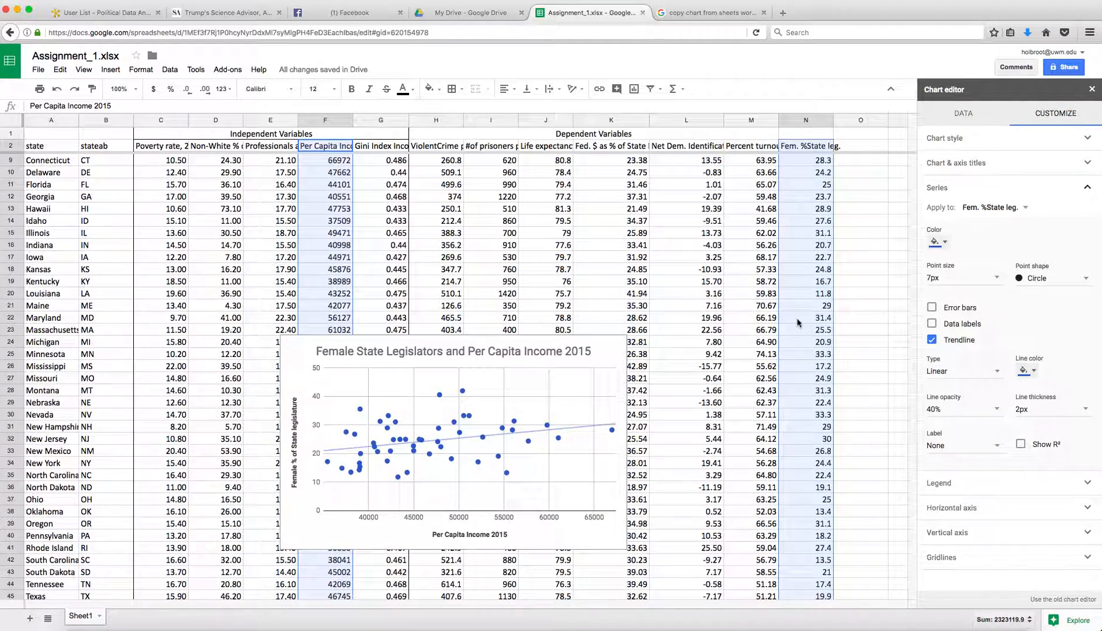
{"action": "left_click", "coordinate": [484, 440]}
{"action": "mouse_move", "coordinate": [484, 440]}
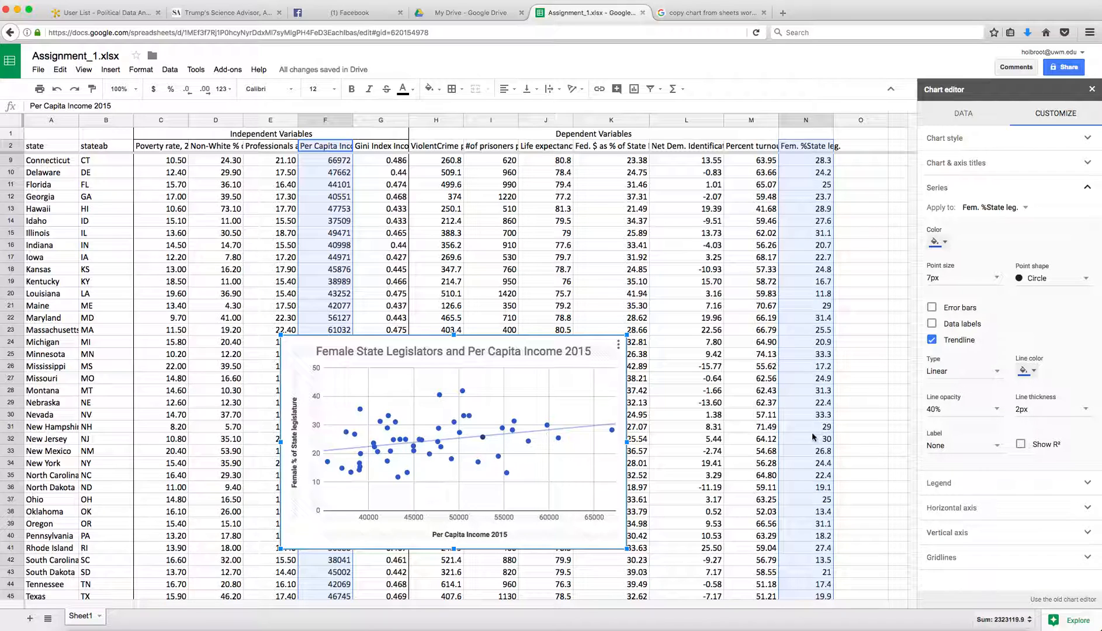
{"action": "scroll", "coordinate": [813, 461], "scroll_direction": "down", "scroll_amount": 3}
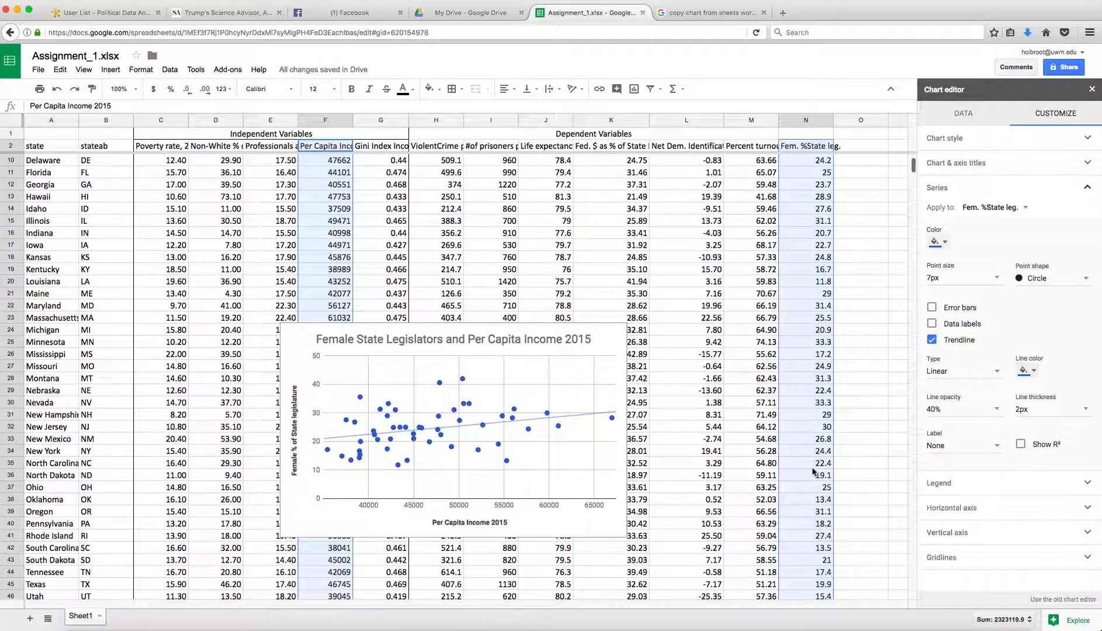
{"action": "scroll", "coordinate": [813, 472], "scroll_direction": "down", "scroll_amount": 6}
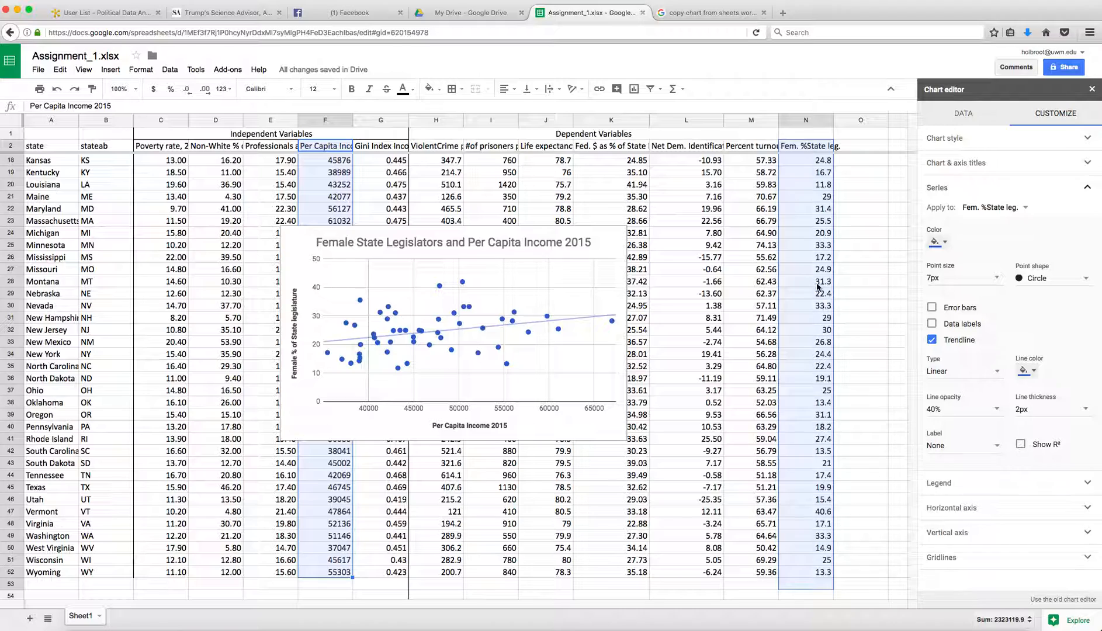
{"action": "scroll", "coordinate": [807, 339], "scroll_direction": "up", "scroll_amount": 1}
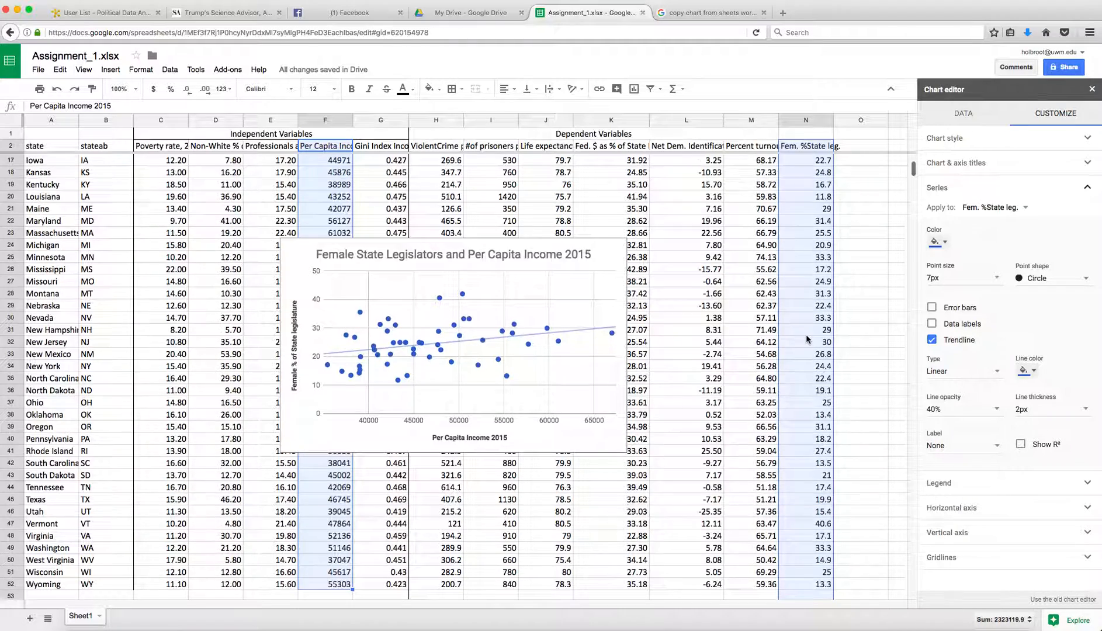
{"action": "scroll", "coordinate": [806, 336], "scroll_direction": "up", "scroll_amount": 1}
{"action": "scroll", "coordinate": [805, 336], "scroll_direction": "up", "scroll_amount": 10}
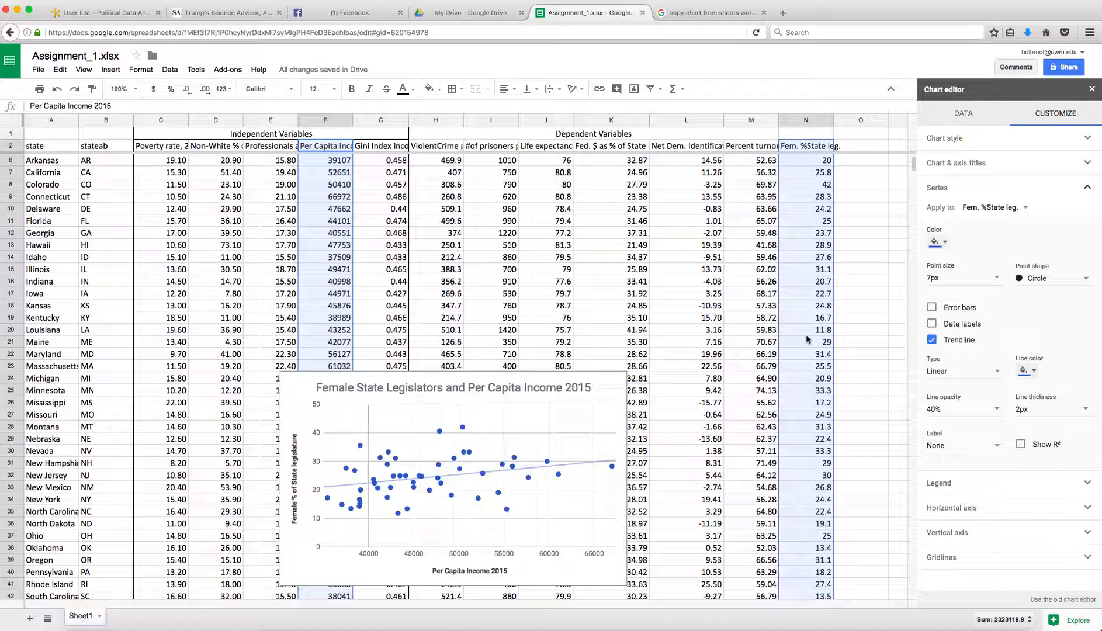
{"action": "left_click", "coordinate": [810, 173]}
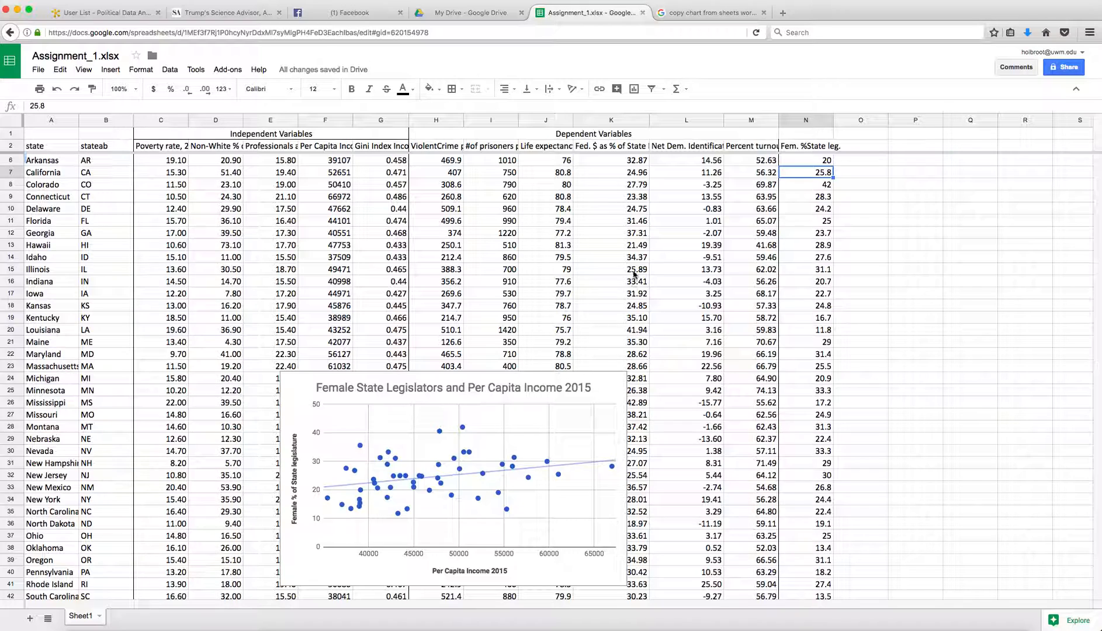
Reopen the scatter chart's editor on its Customize settings
{"action": "left_click", "coordinate": [793, 295]}
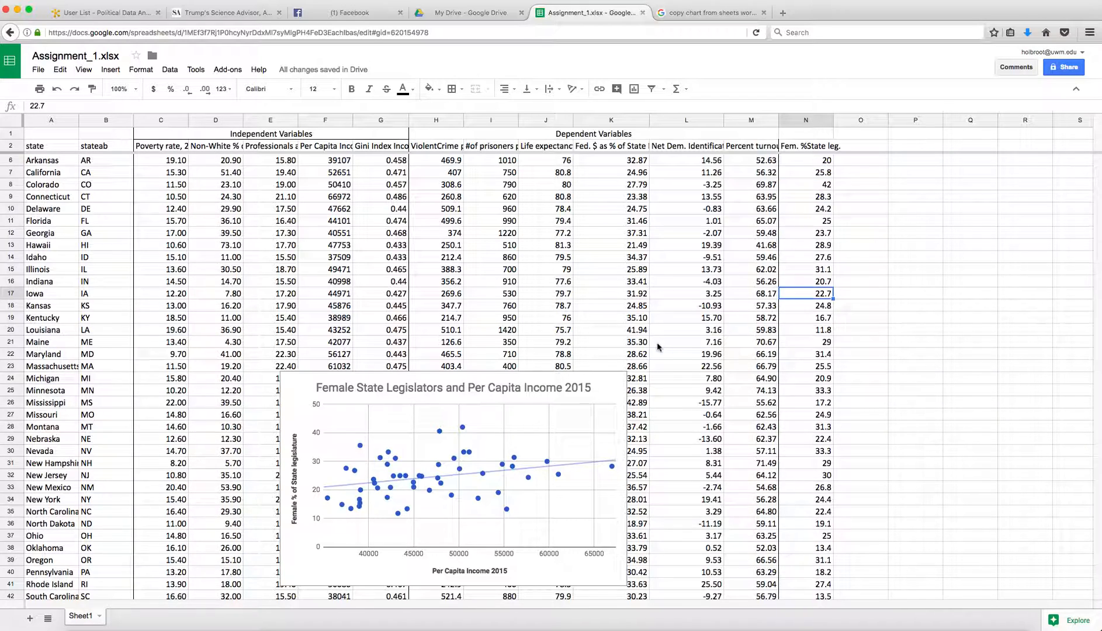
{"action": "scroll", "coordinate": [661, 348], "scroll_direction": "down", "scroll_amount": 5}
{"action": "left_click", "coordinate": [576, 316]}
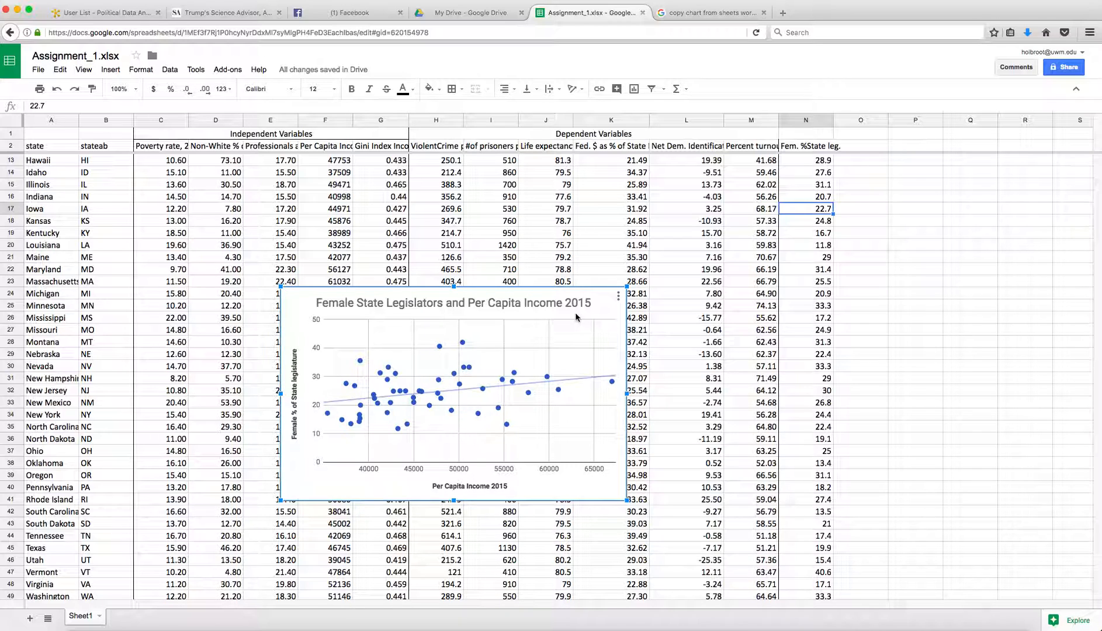
{"action": "double_click", "coordinate": [575, 312]}
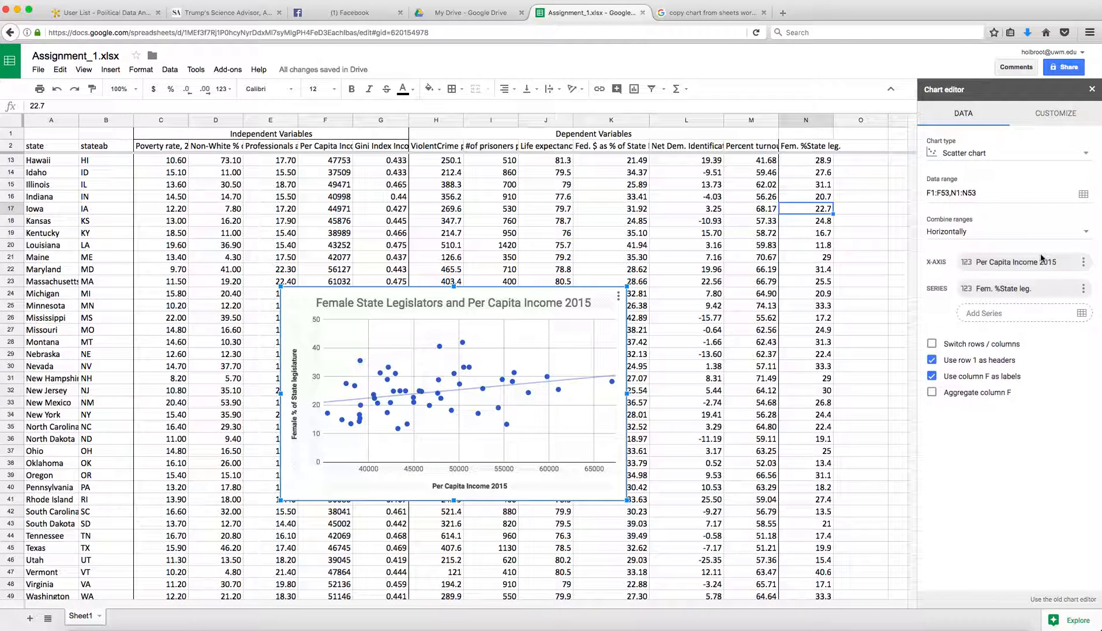
{"action": "left_click", "coordinate": [1060, 115]}
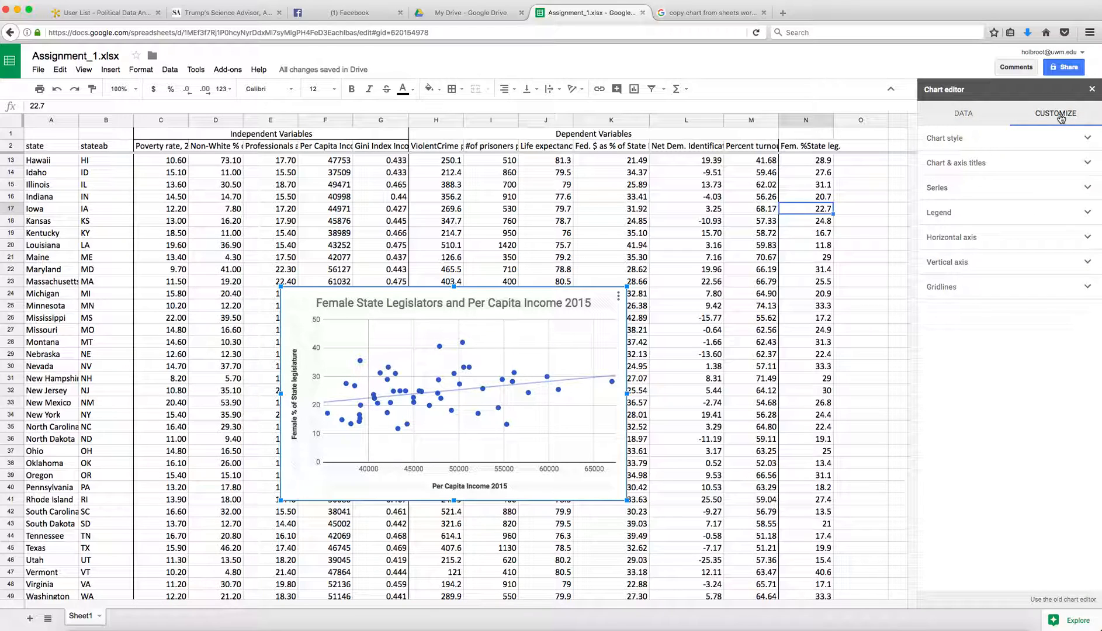
Expand the Chart style, Chart & axis titles and Gridlines sections
{"action": "left_click", "coordinate": [950, 142]}
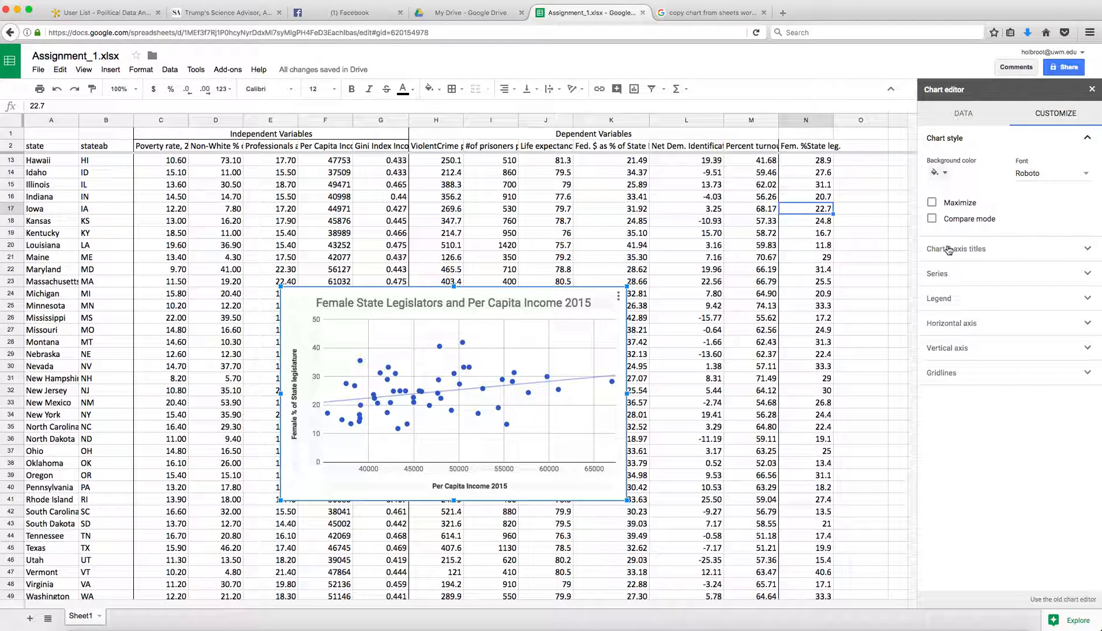
{"action": "left_click", "coordinate": [938, 376]}
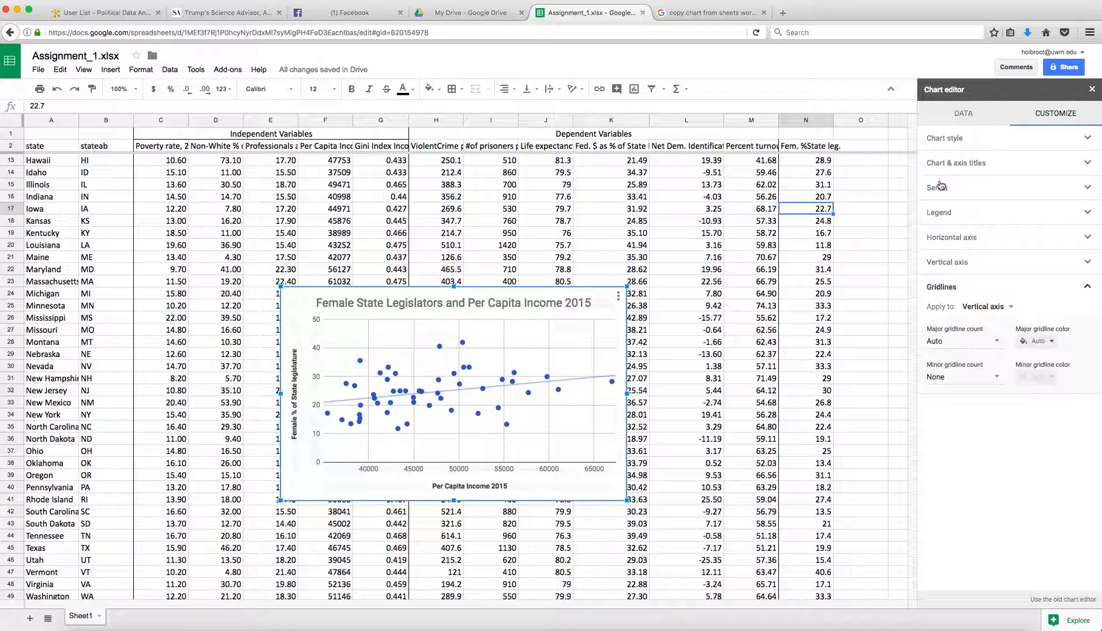
{"action": "left_click", "coordinate": [945, 141]}
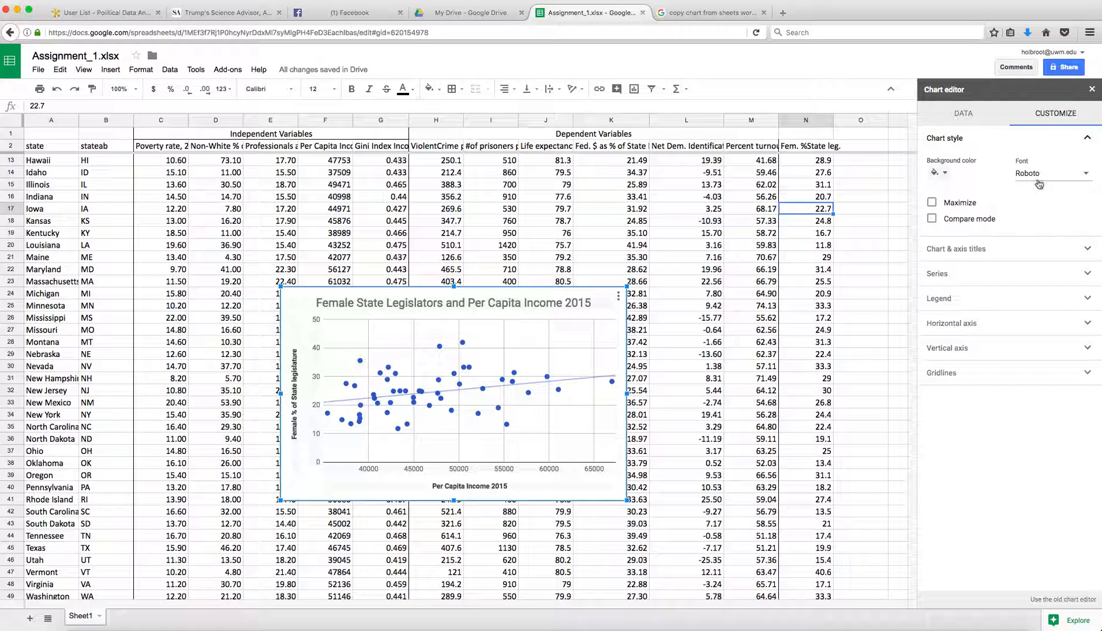
{"action": "left_click", "coordinate": [963, 249]}
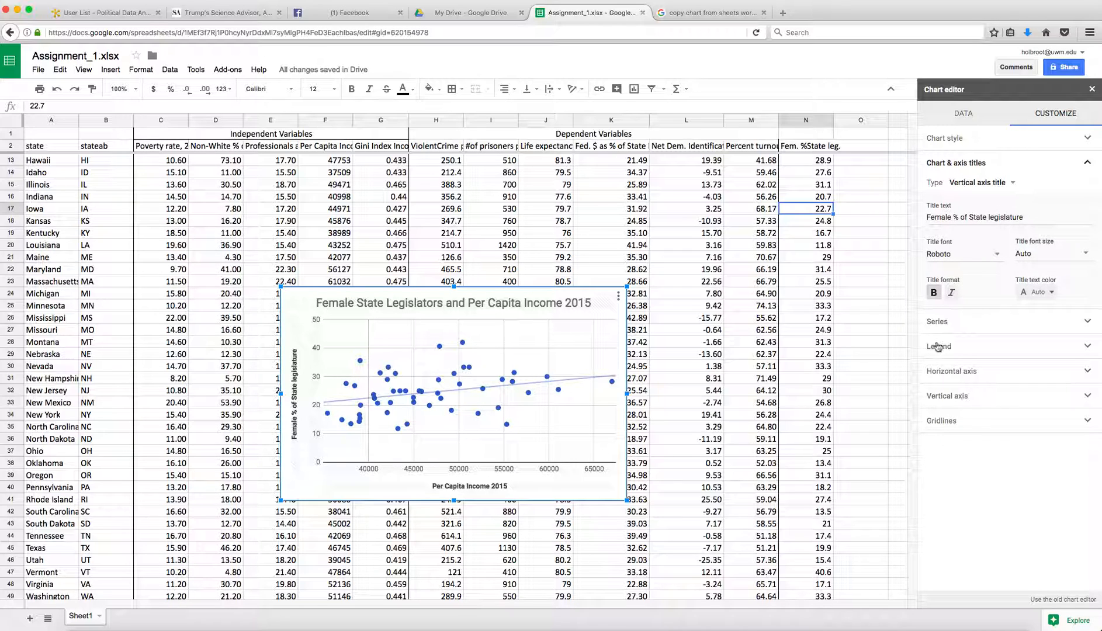
{"action": "left_click", "coordinate": [936, 423]}
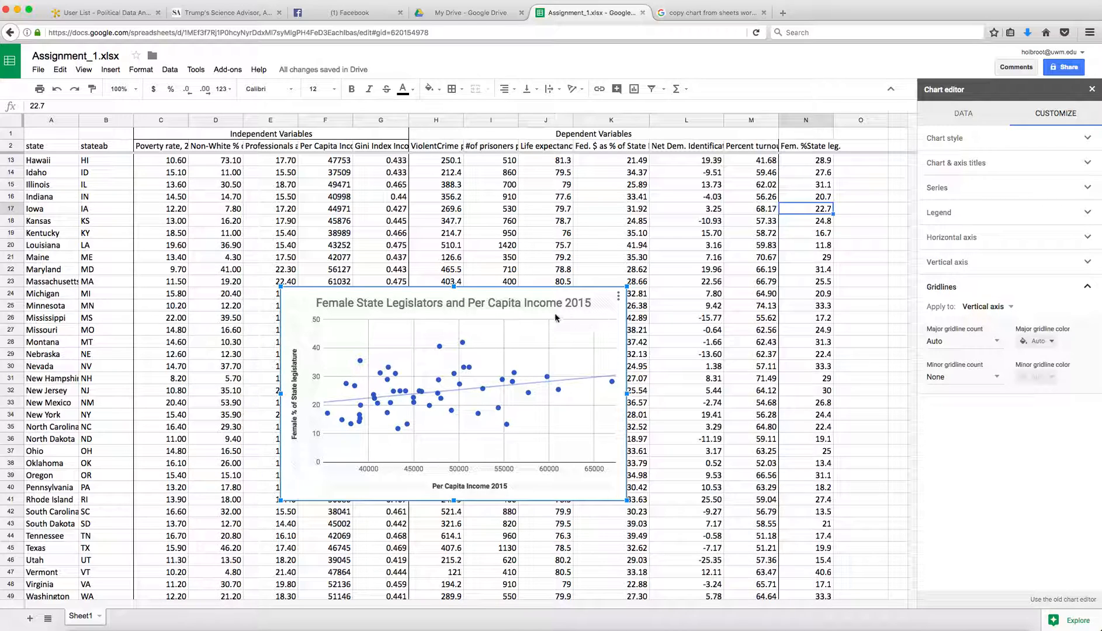
{"action": "left_click", "coordinate": [521, 323]}
{"action": "left_click", "coordinate": [460, 290]}
Copy the scatter chart with Edit > Copy and return to the Sheets home page
{"action": "left_click", "coordinate": [60, 70]}
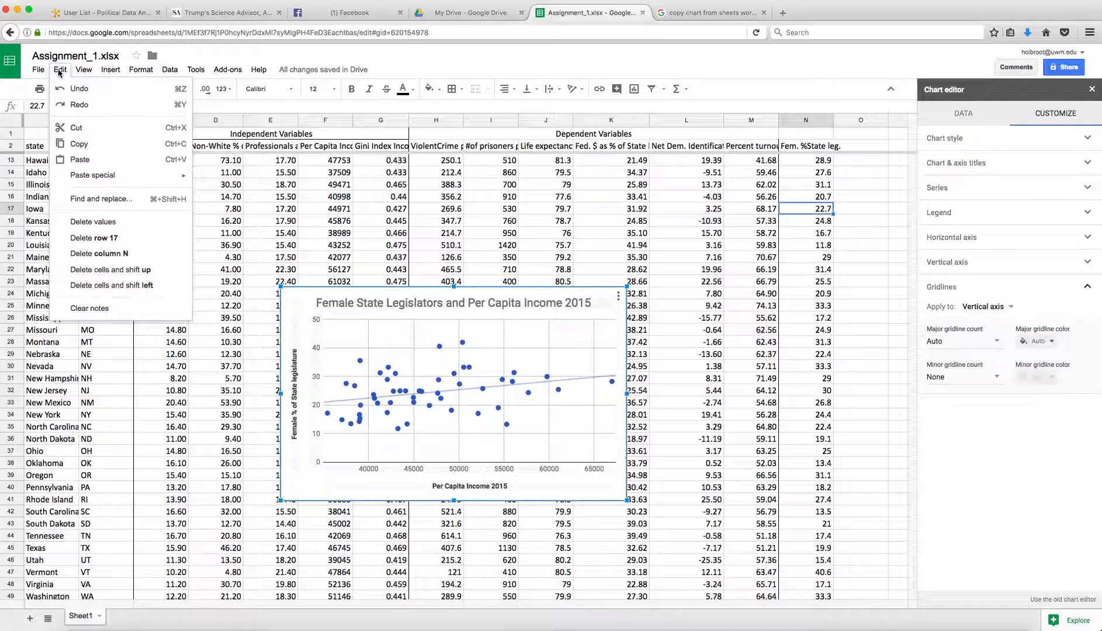
{"action": "left_click", "coordinate": [82, 130]}
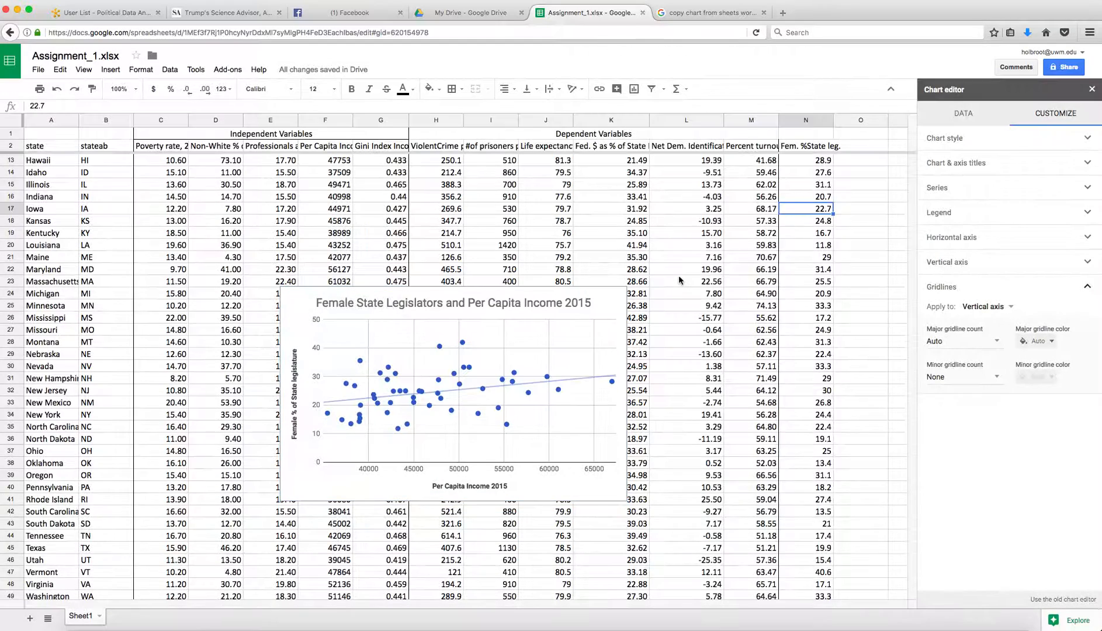
{"action": "left_click", "coordinate": [616, 300]}
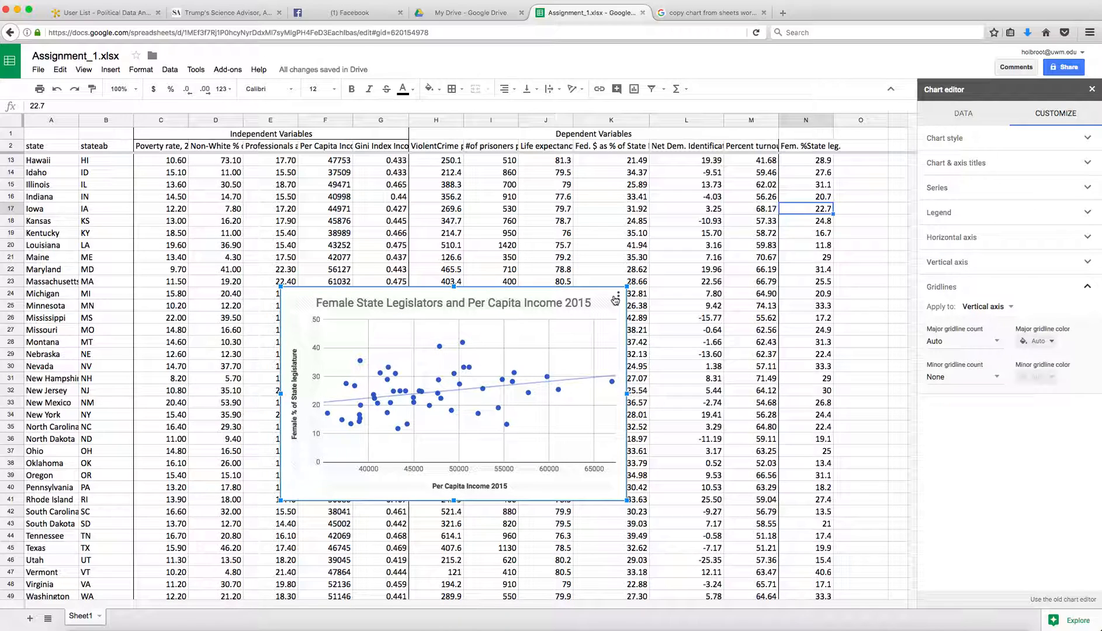
{"action": "left_click", "coordinate": [615, 299]}
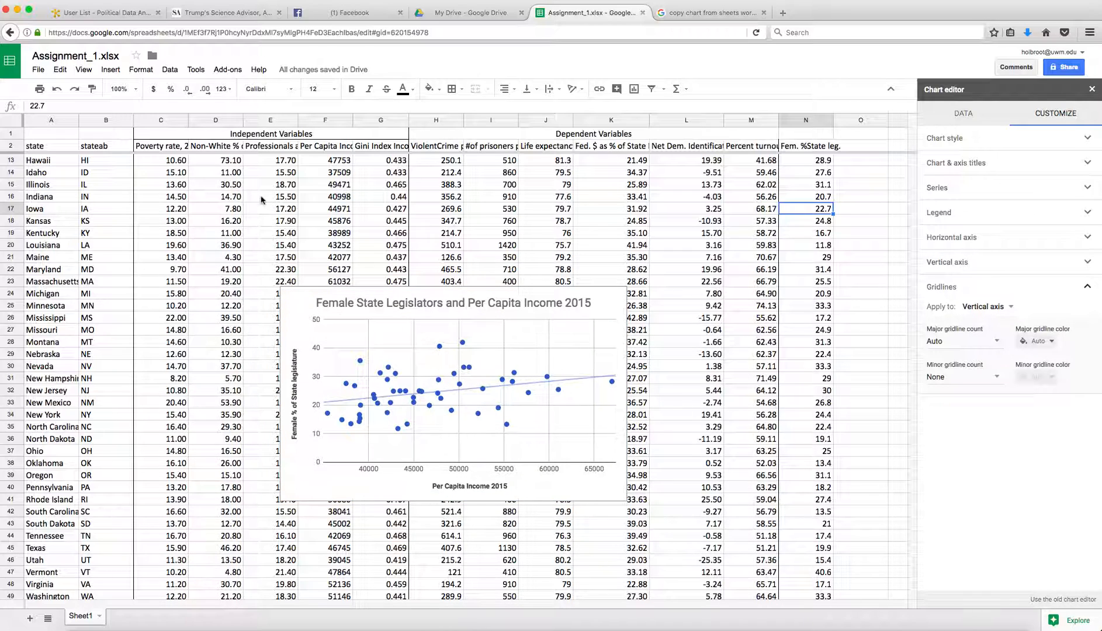
{"action": "left_click", "coordinate": [10, 63]}
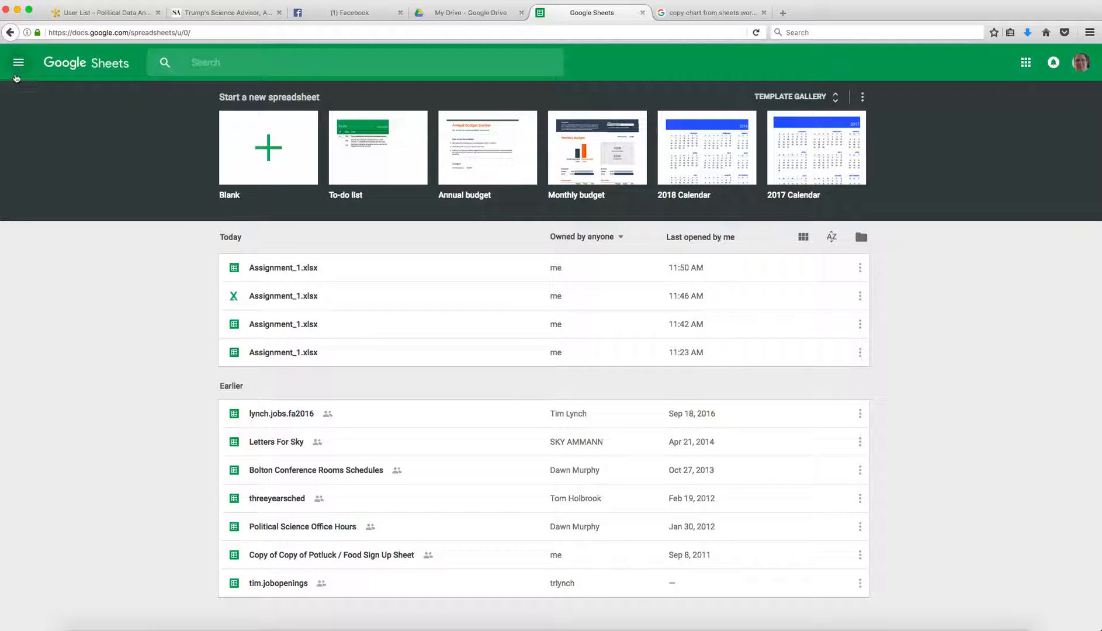
Switch to Google Docs, start a Blank document, and paste the copied chart with Cmd+V
{"action": "left_click", "coordinate": [18, 65]}
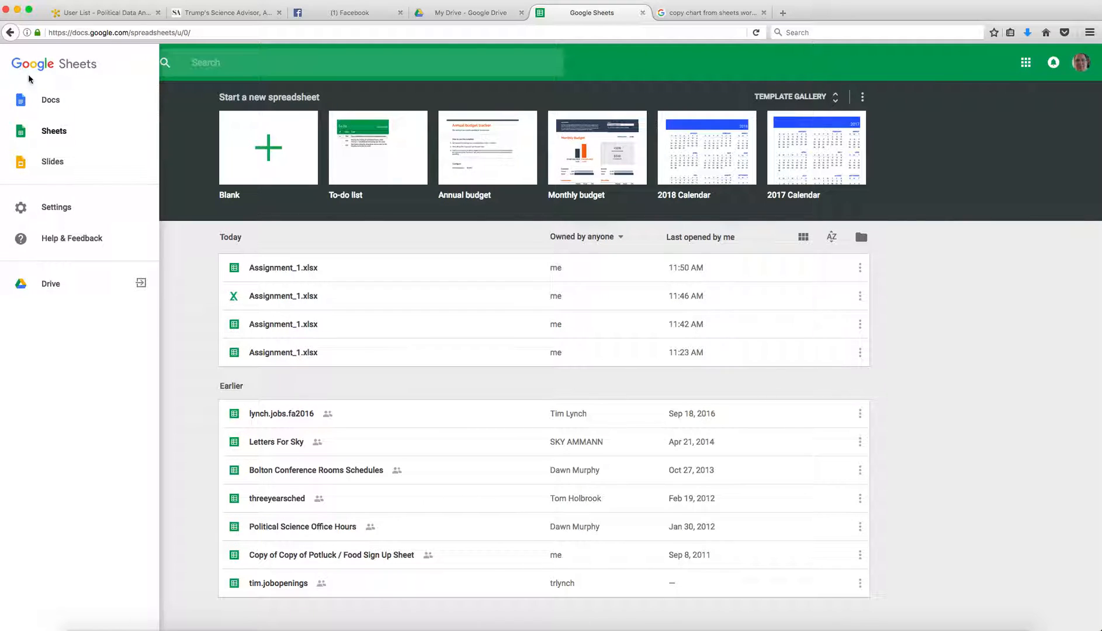
{"action": "left_click", "coordinate": [50, 100]}
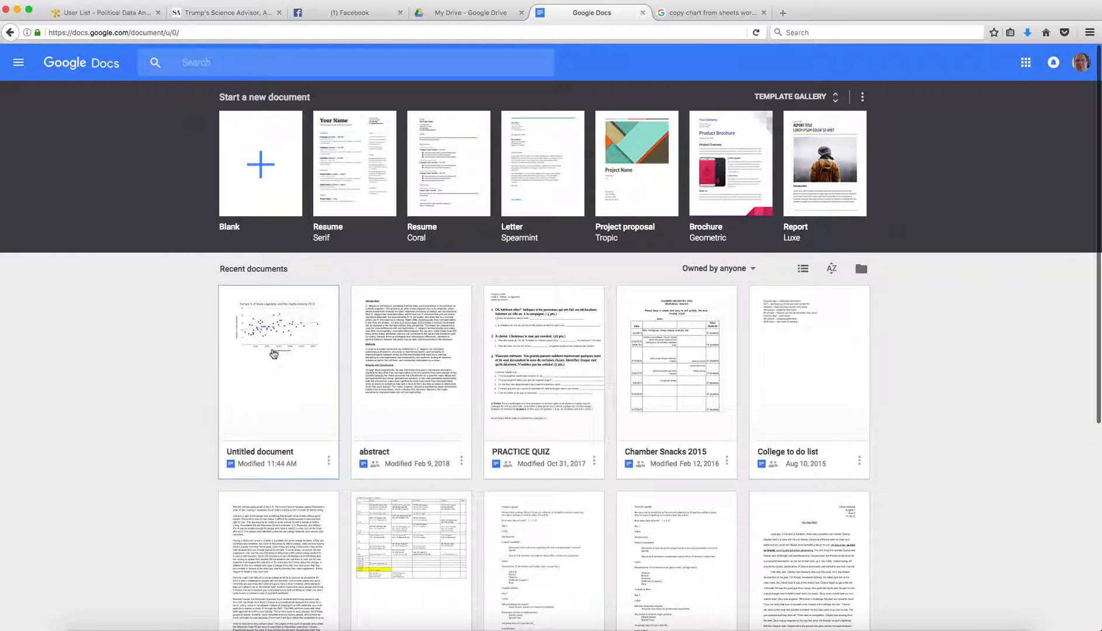
{"action": "left_click", "coordinate": [254, 171]}
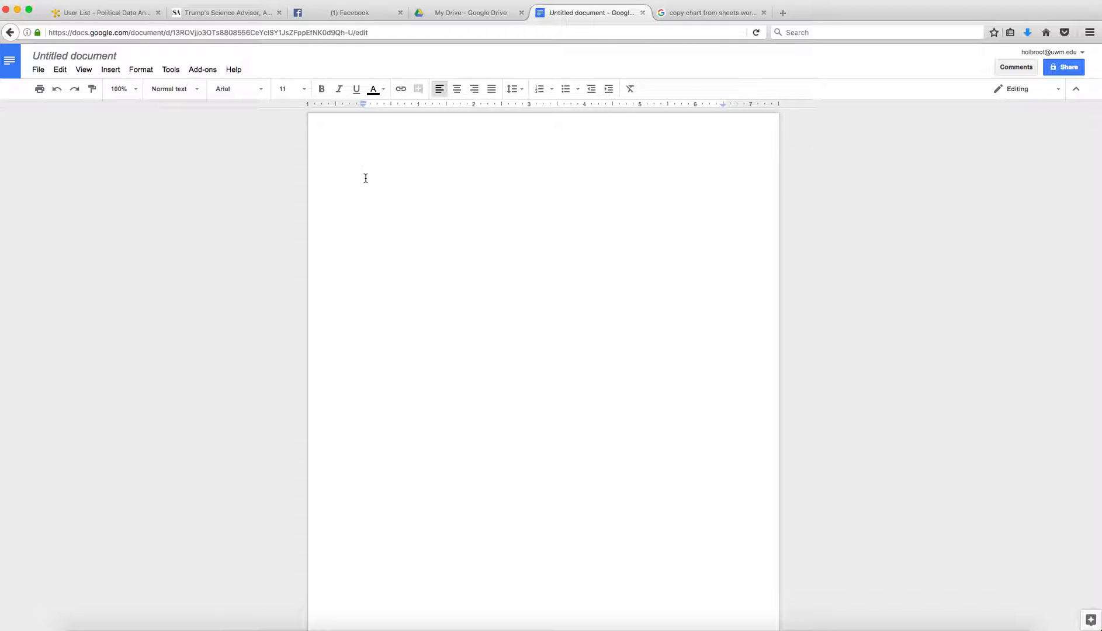
{"action": "key", "text": "super+v"}
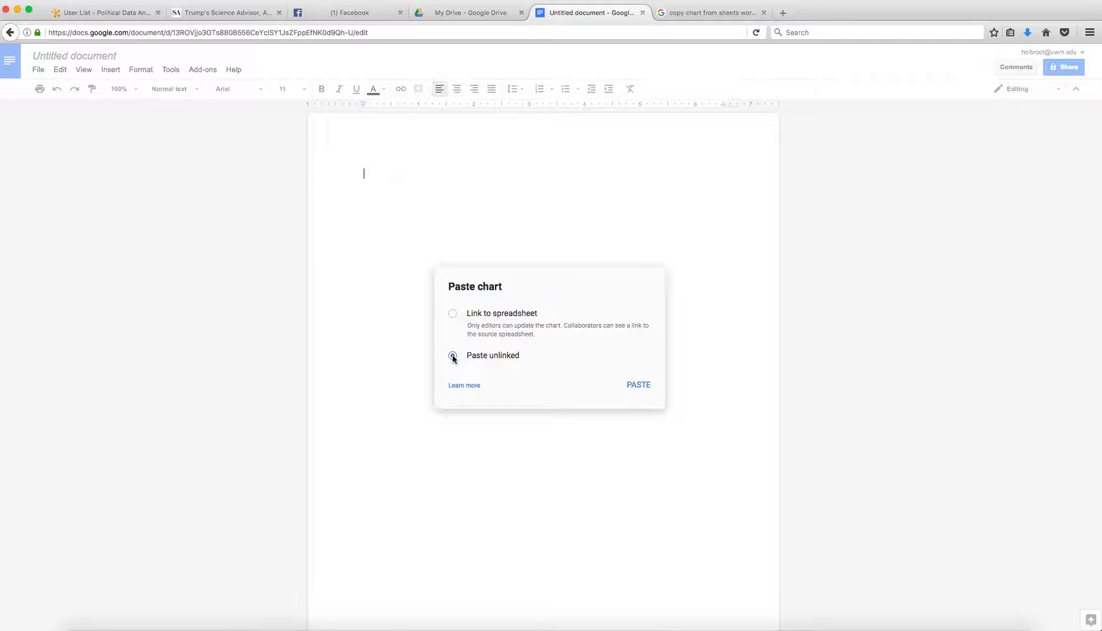
Paste the chart unlinked into the Untitled document and select it
{"action": "left_click", "coordinate": [640, 385]}
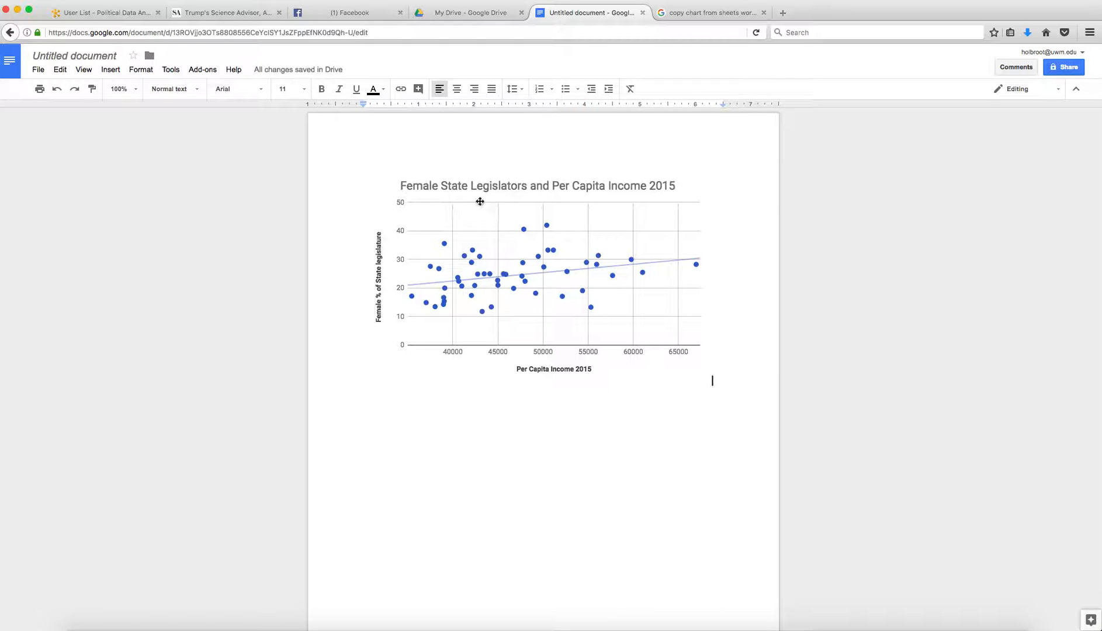
{"action": "left_click", "coordinate": [480, 205]}
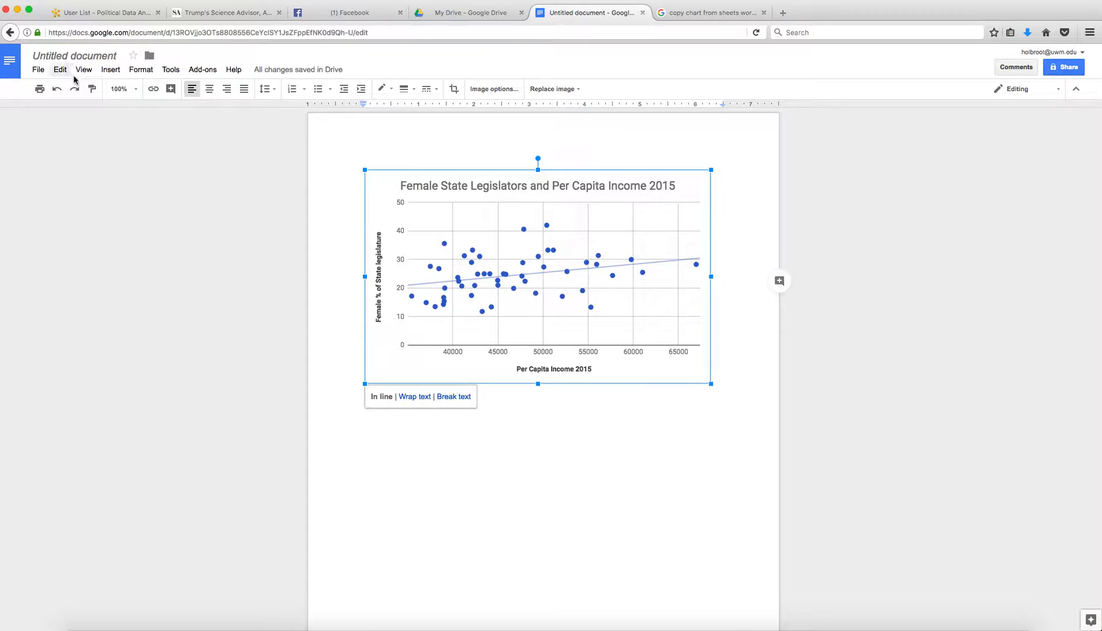
{"action": "double_click", "coordinate": [394, 173]}
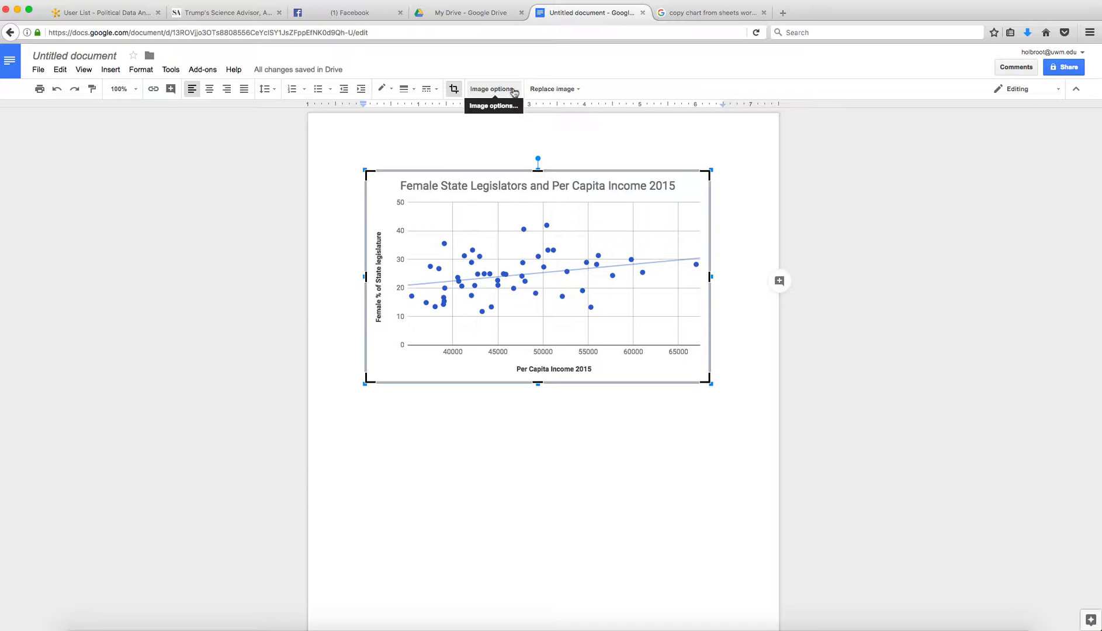
{"action": "left_click", "coordinate": [514, 91]}
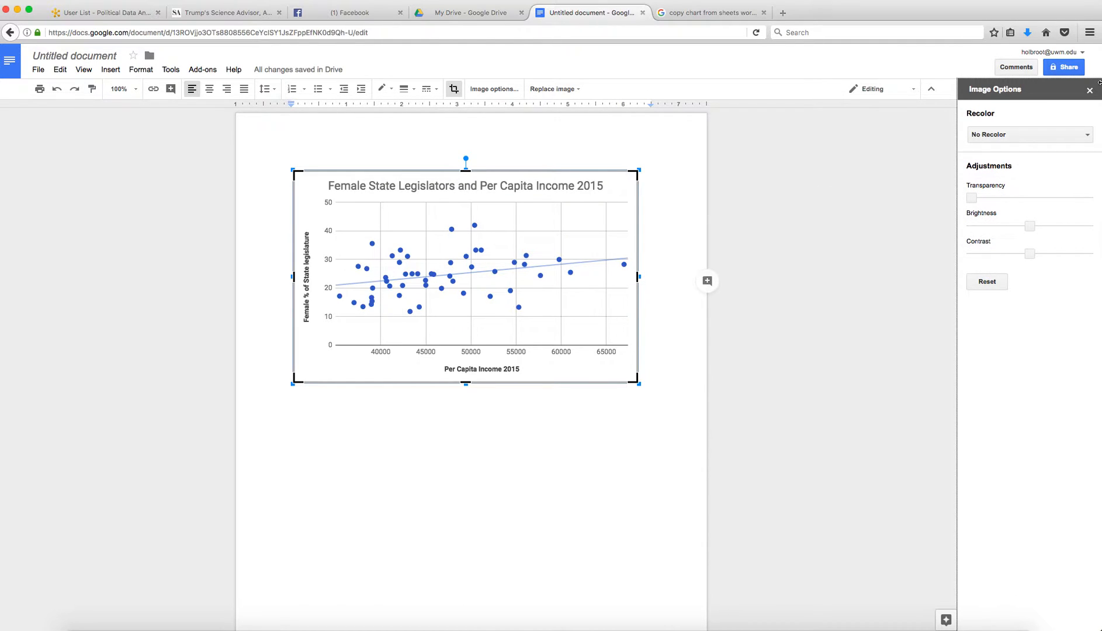
{"action": "left_click", "coordinate": [1089, 92]}
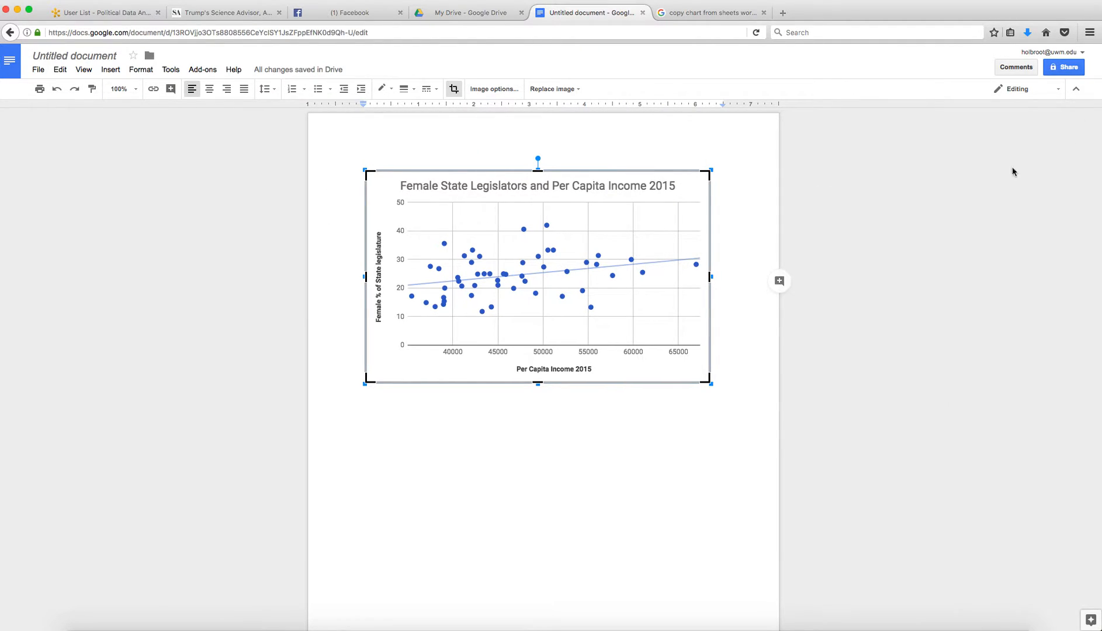